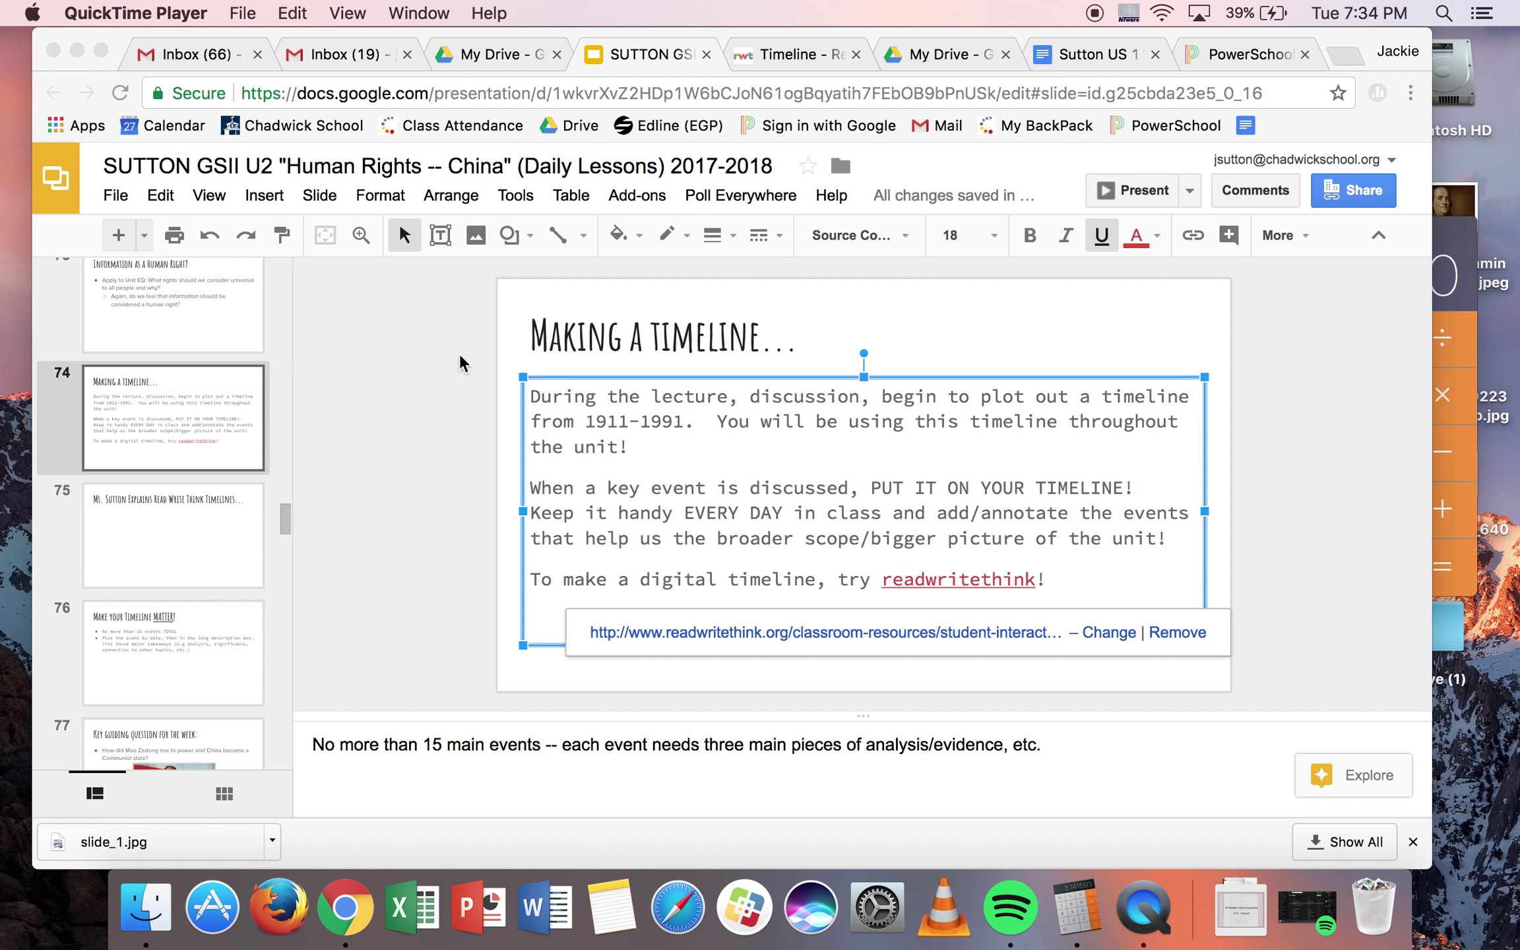
Step: Open the readwritethink Timeline link from the 'Making a timeline' slide in a new tab
left_click(940, 638)
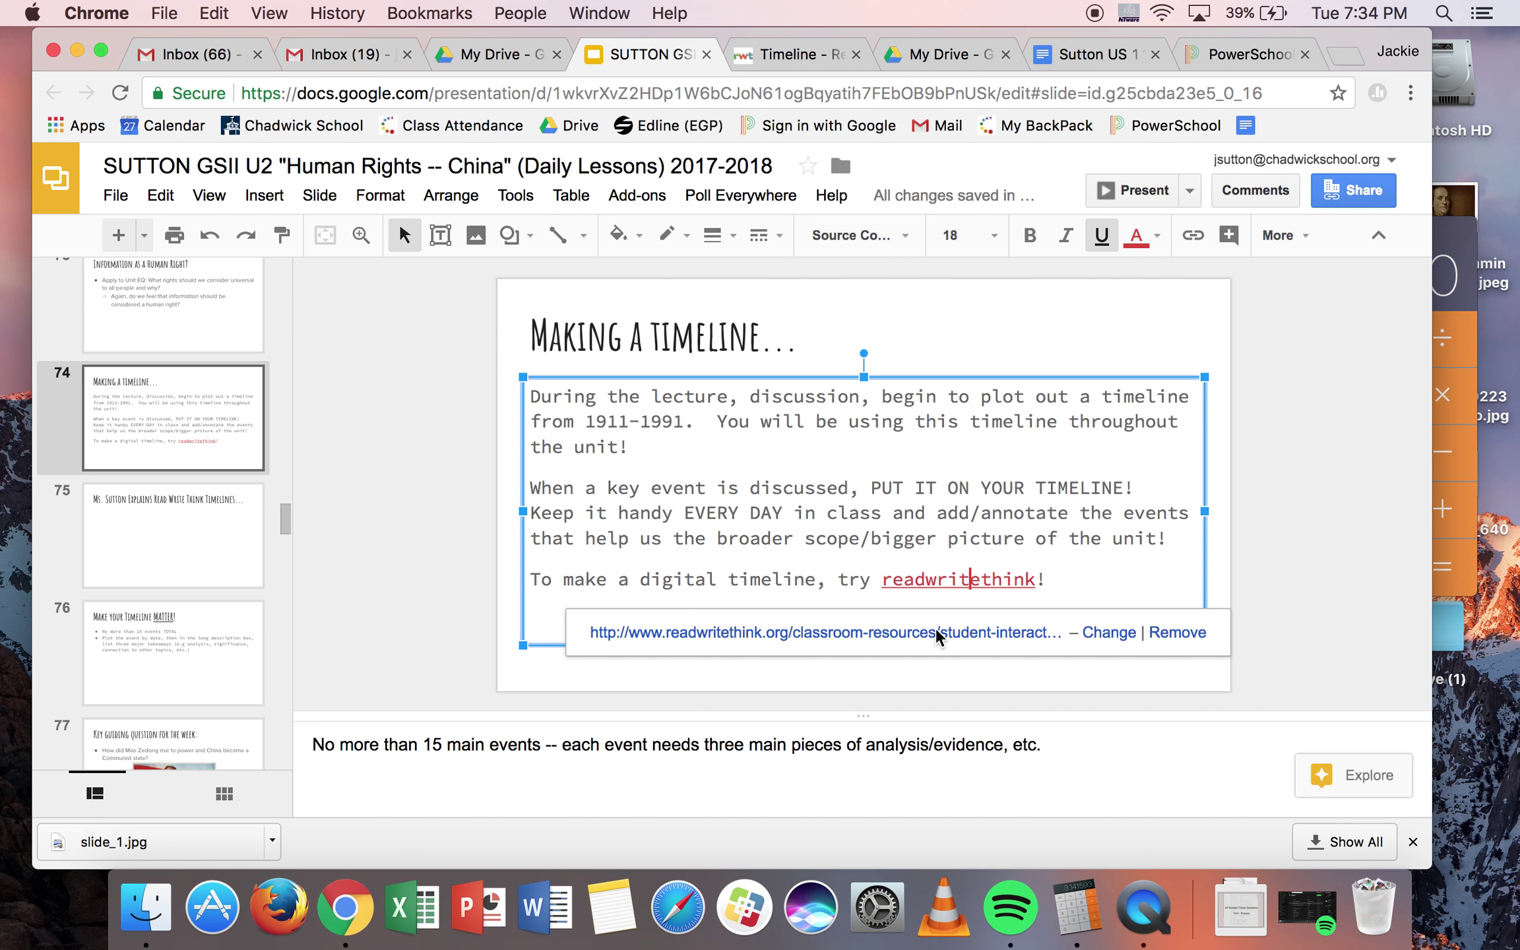
left_click(940, 639)
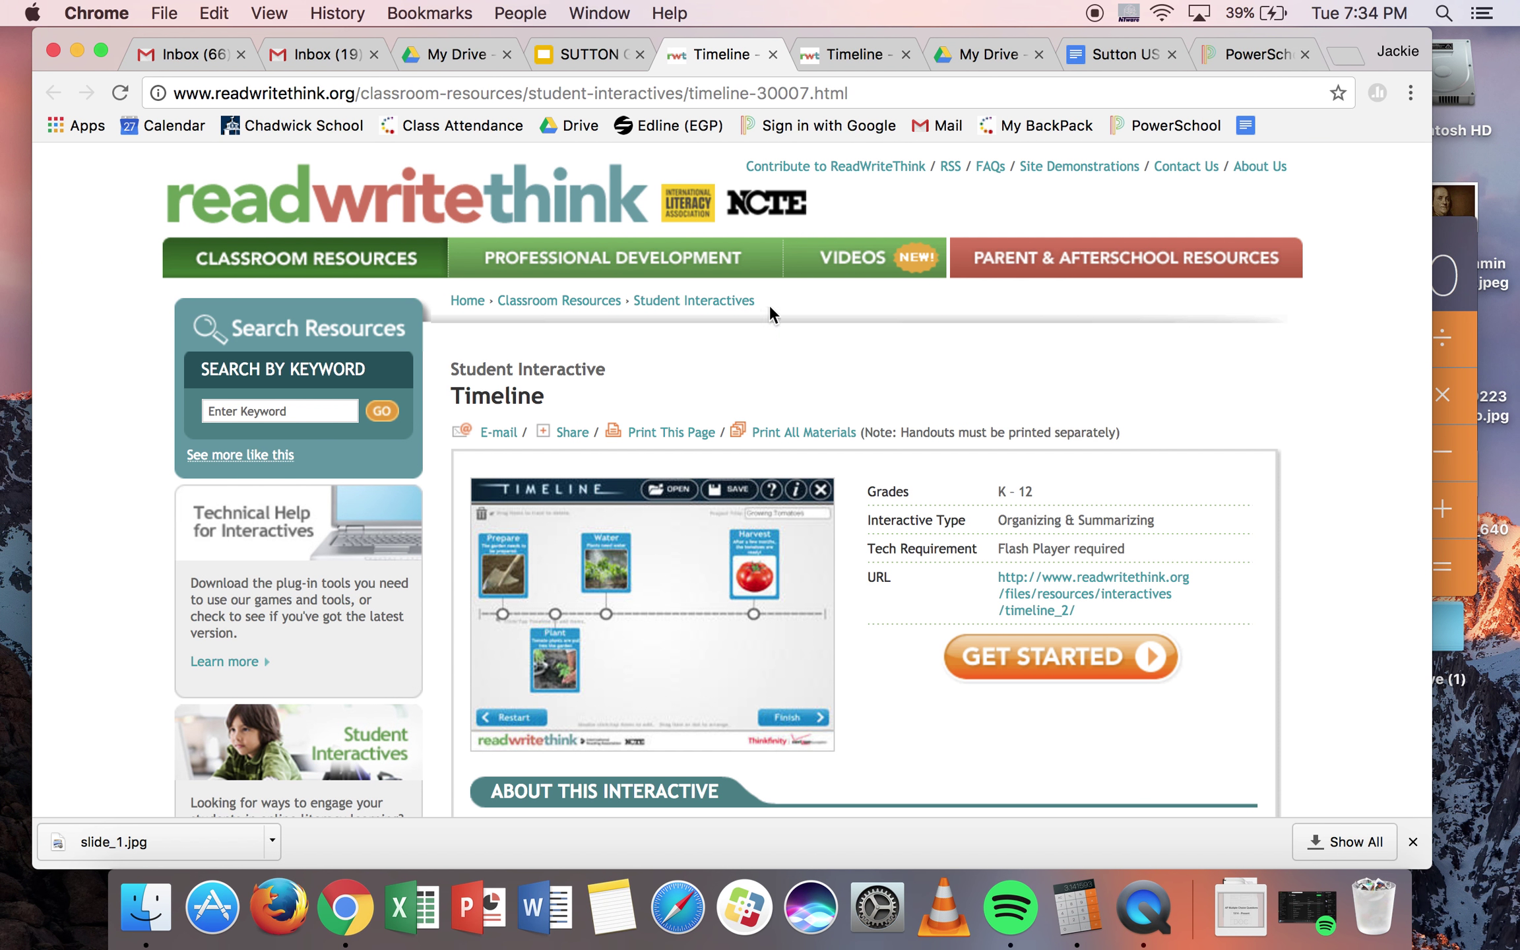
Step: Launch the Timeline tool, preview the date example, and start a project titled 'China Timeline' under the teacher's name
left_click(907, 55)
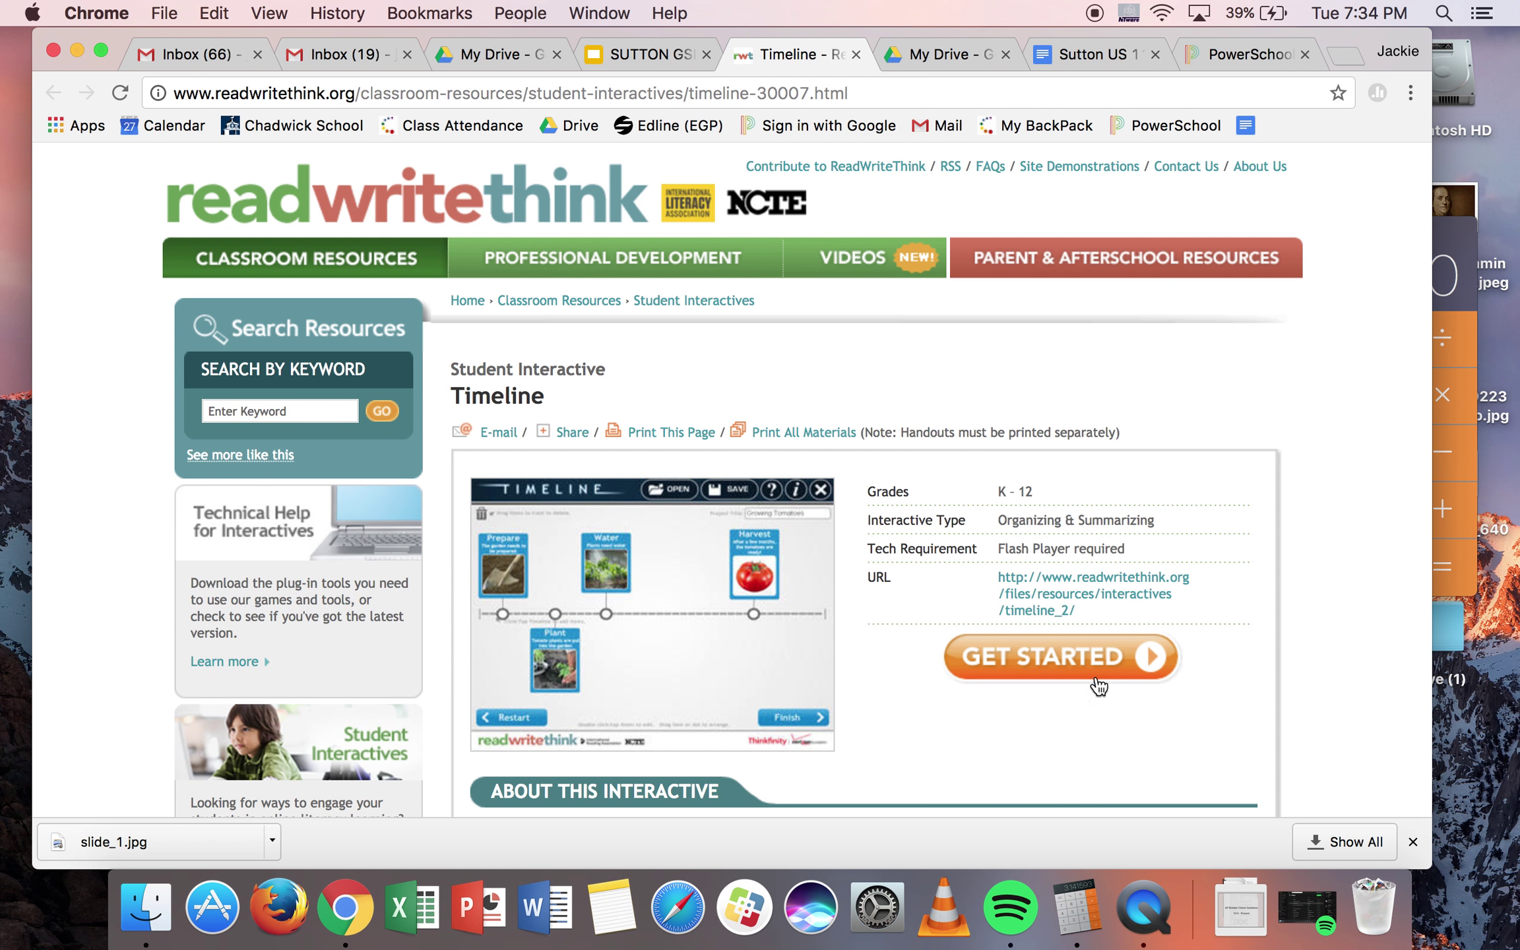
left_click(1079, 656)
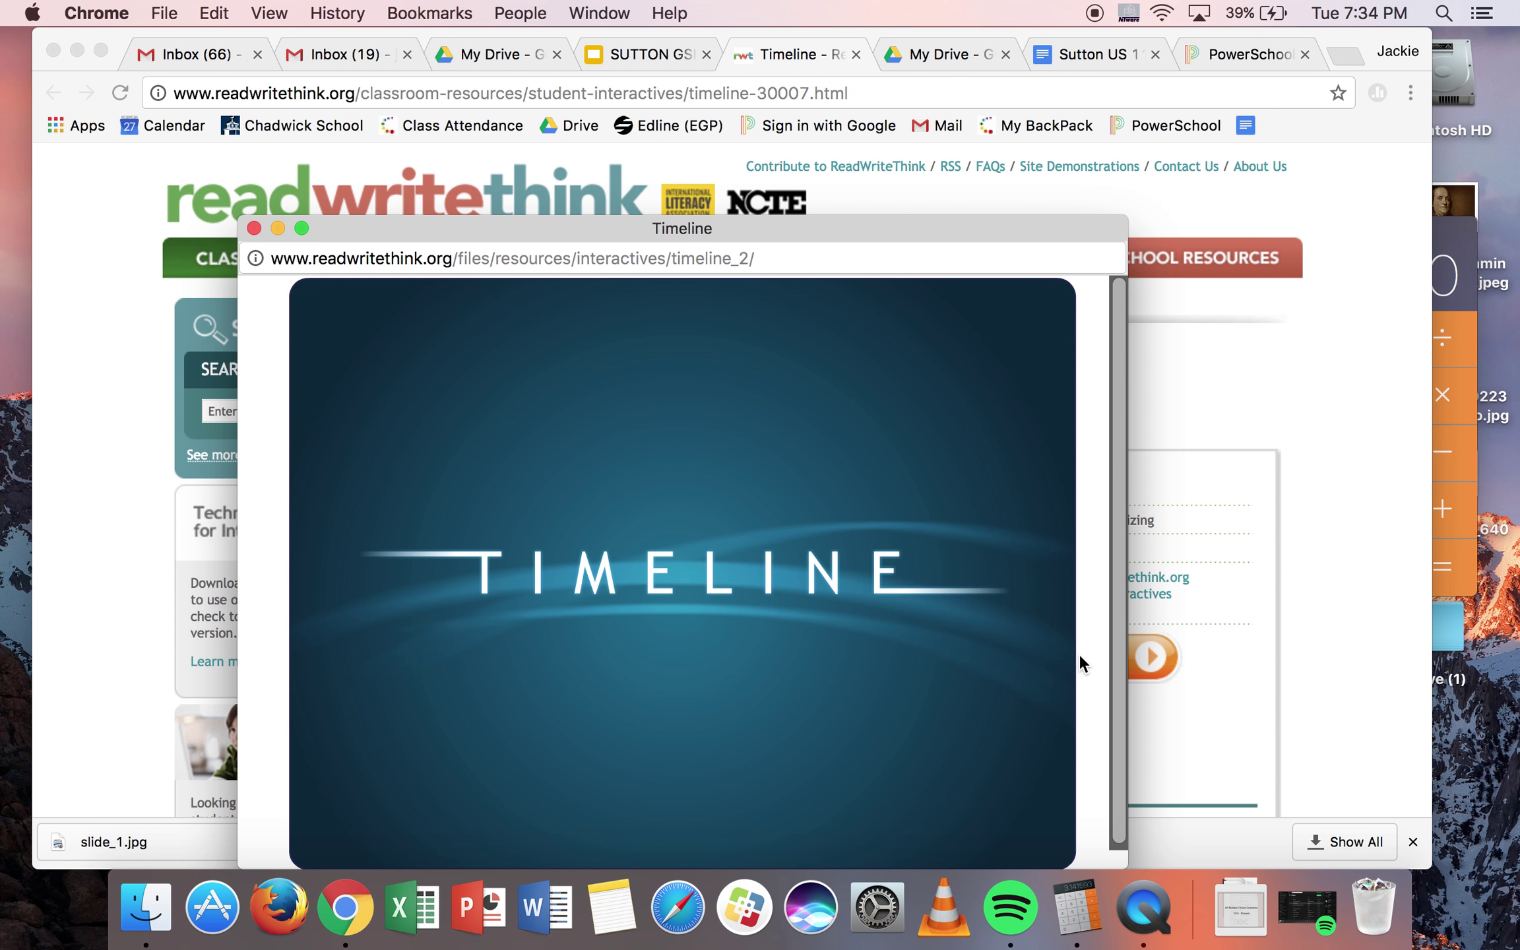
left_click_drag(893, 235, 874, 138)
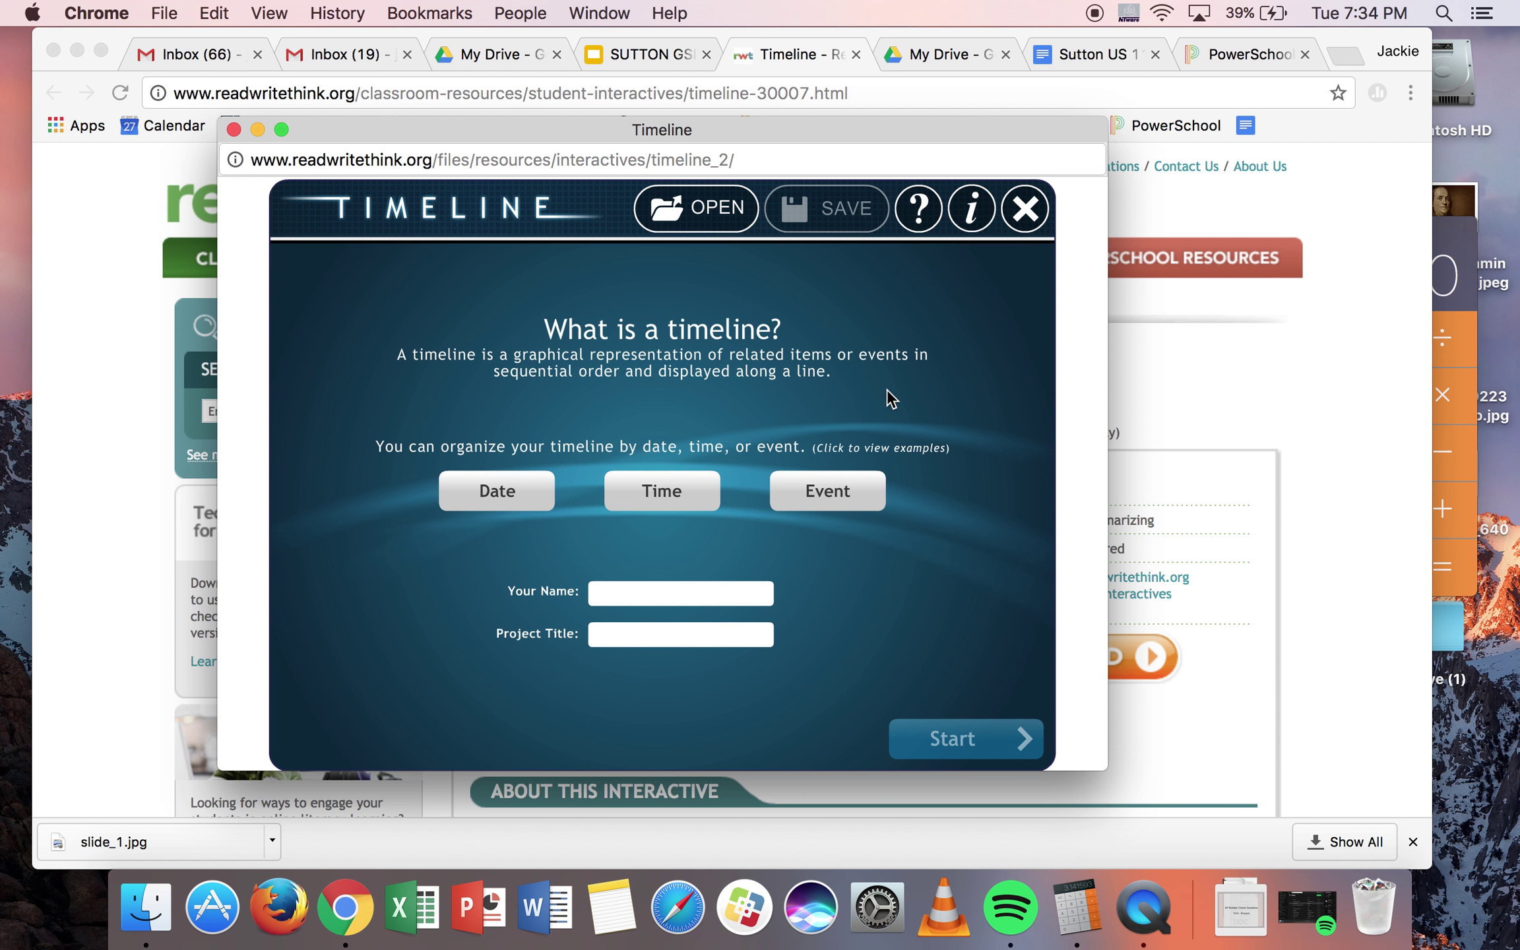
left_click(516, 495)
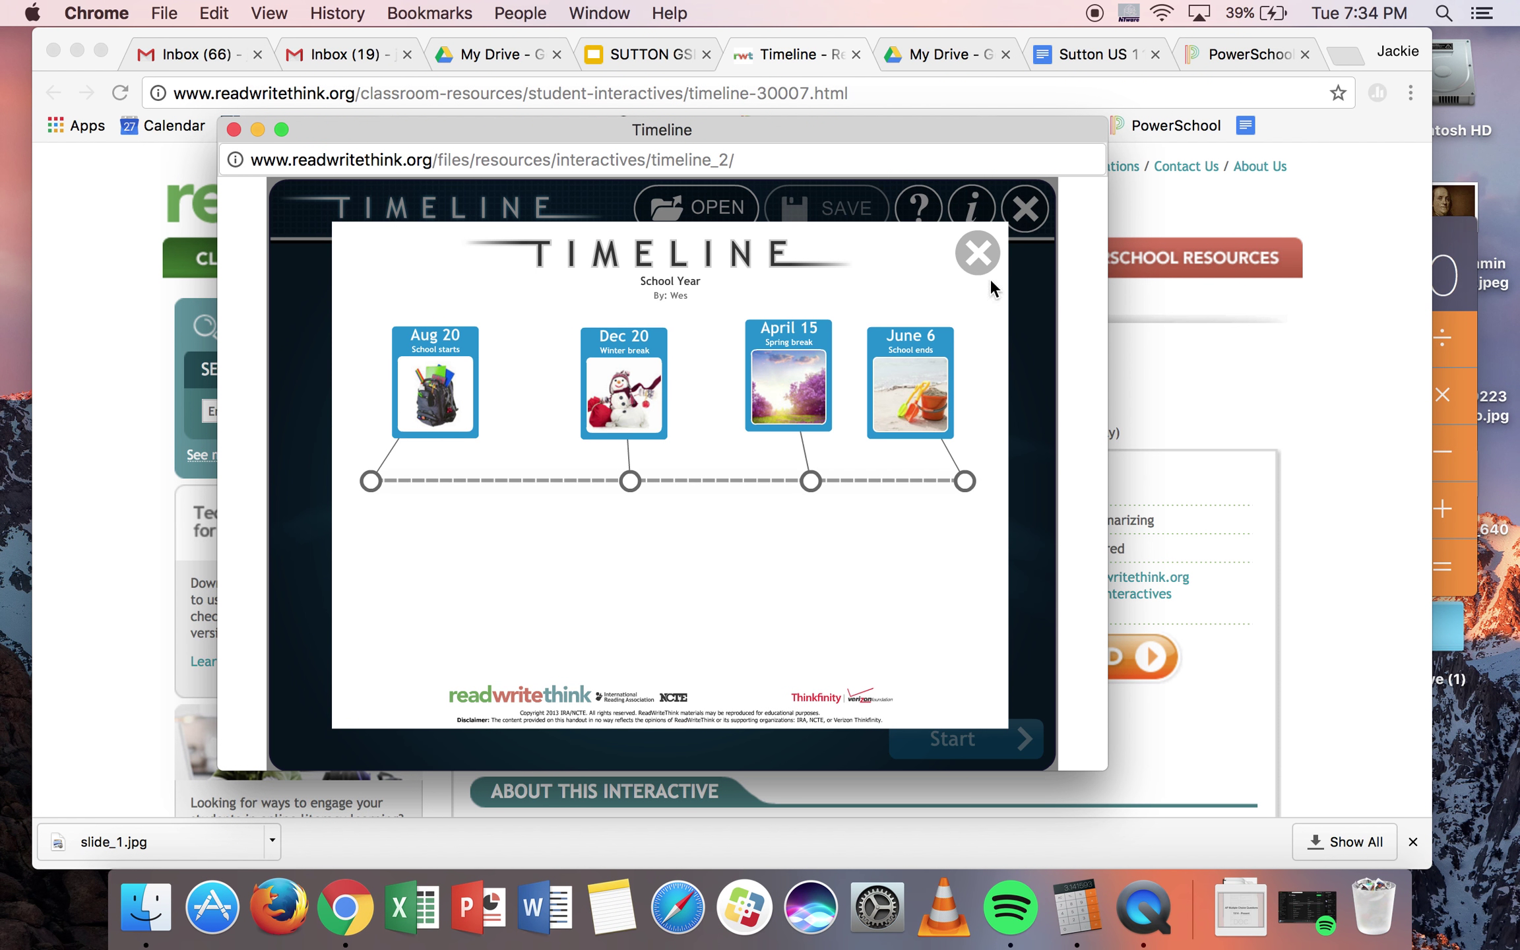
left_click(976, 256)
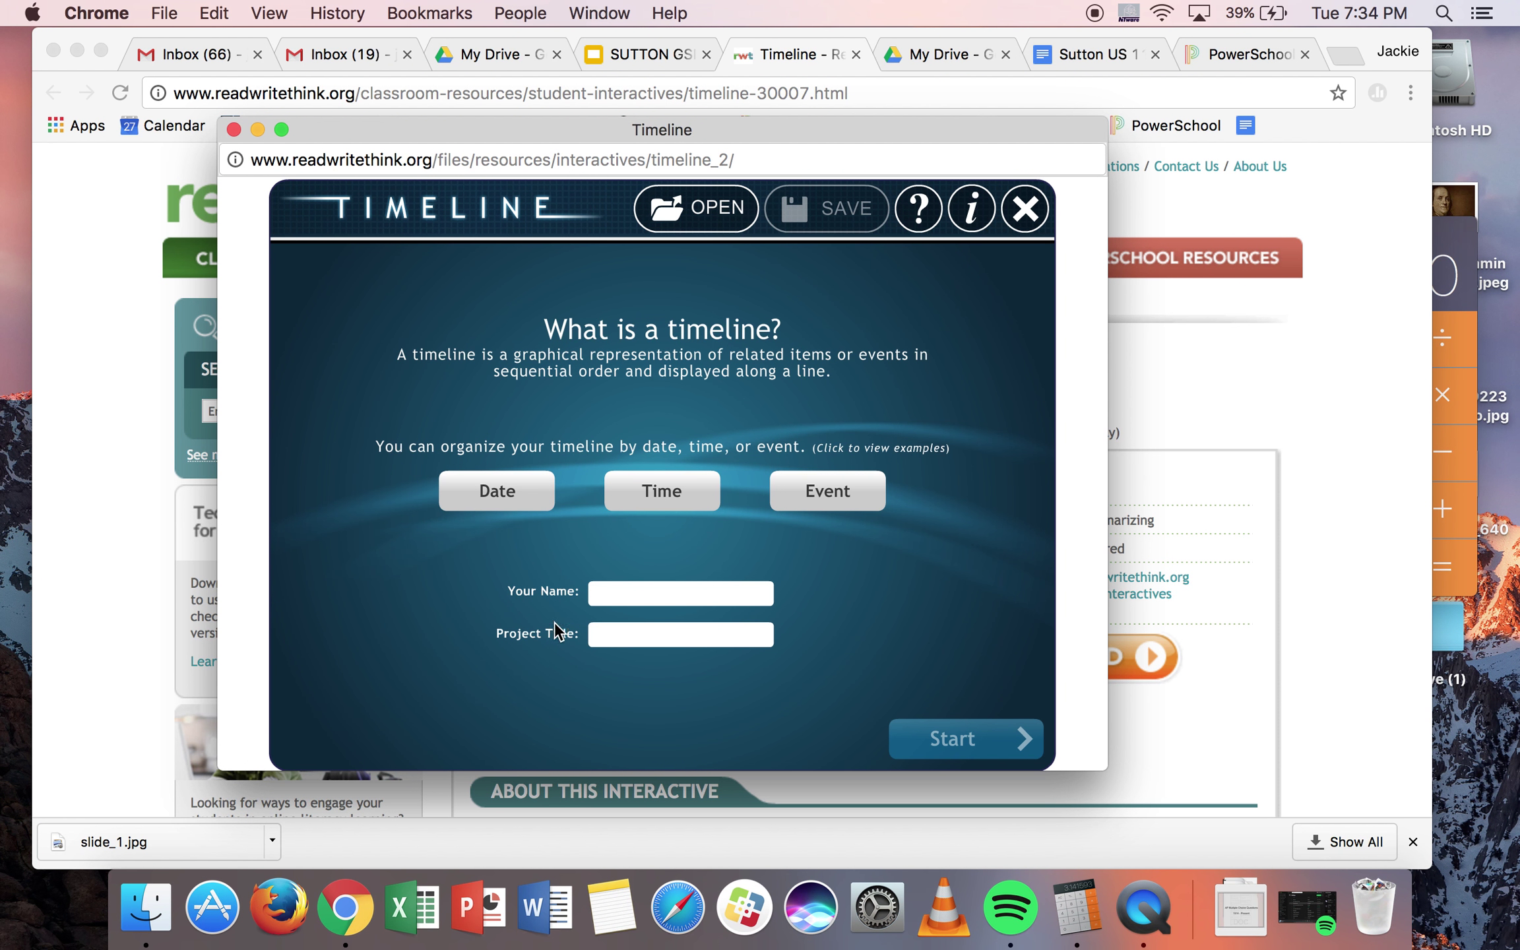
type("Ms. ")
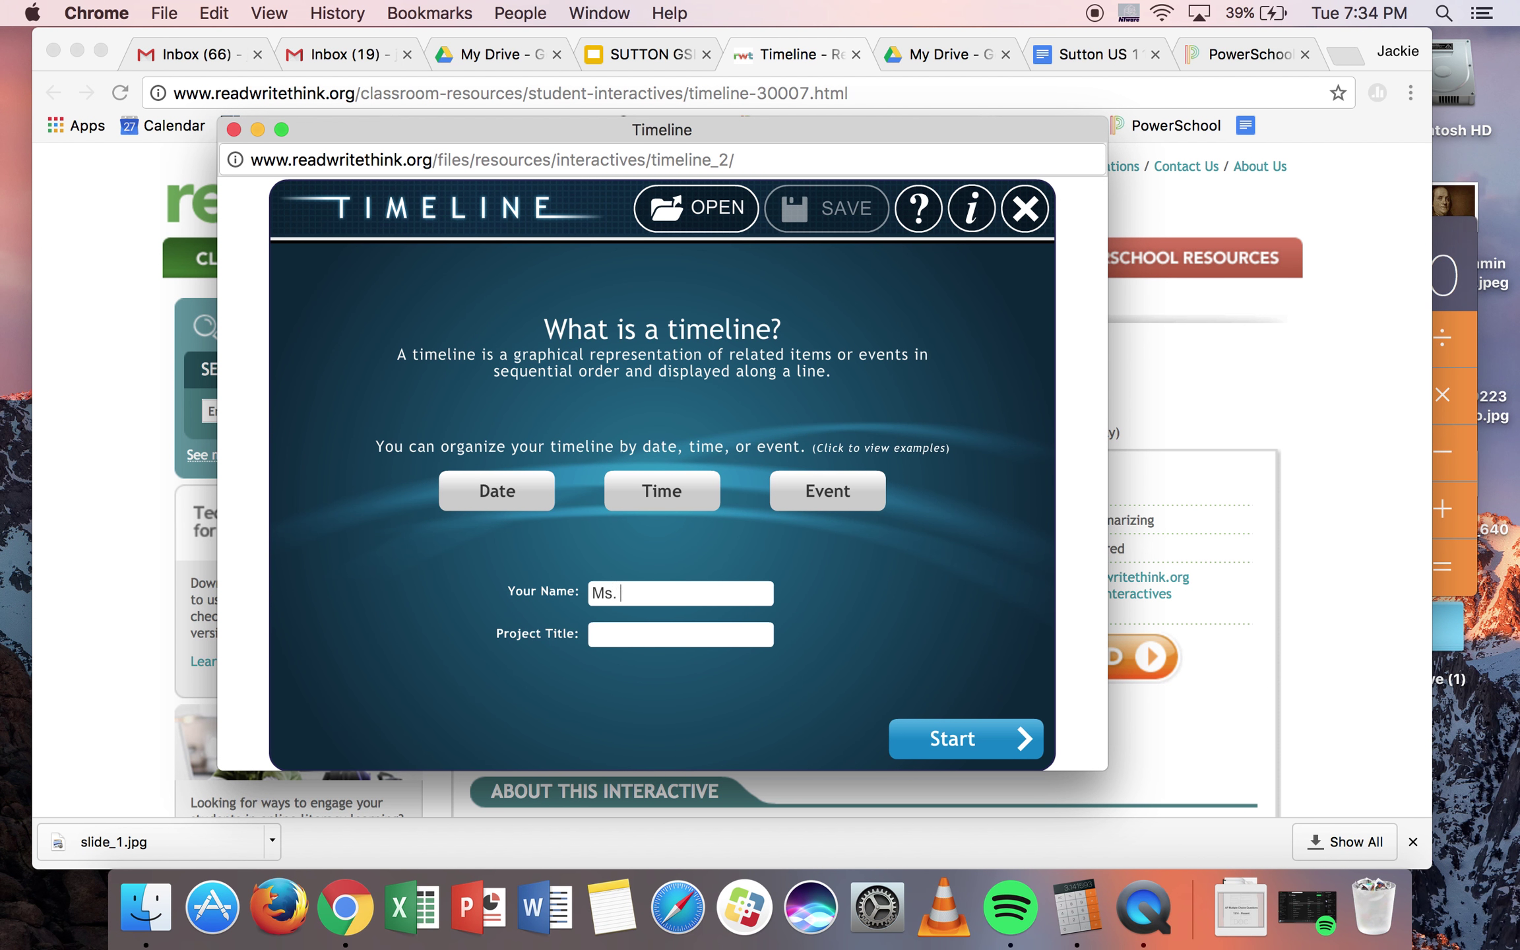
type("SuttonChina Timeline")
left_click(966, 740)
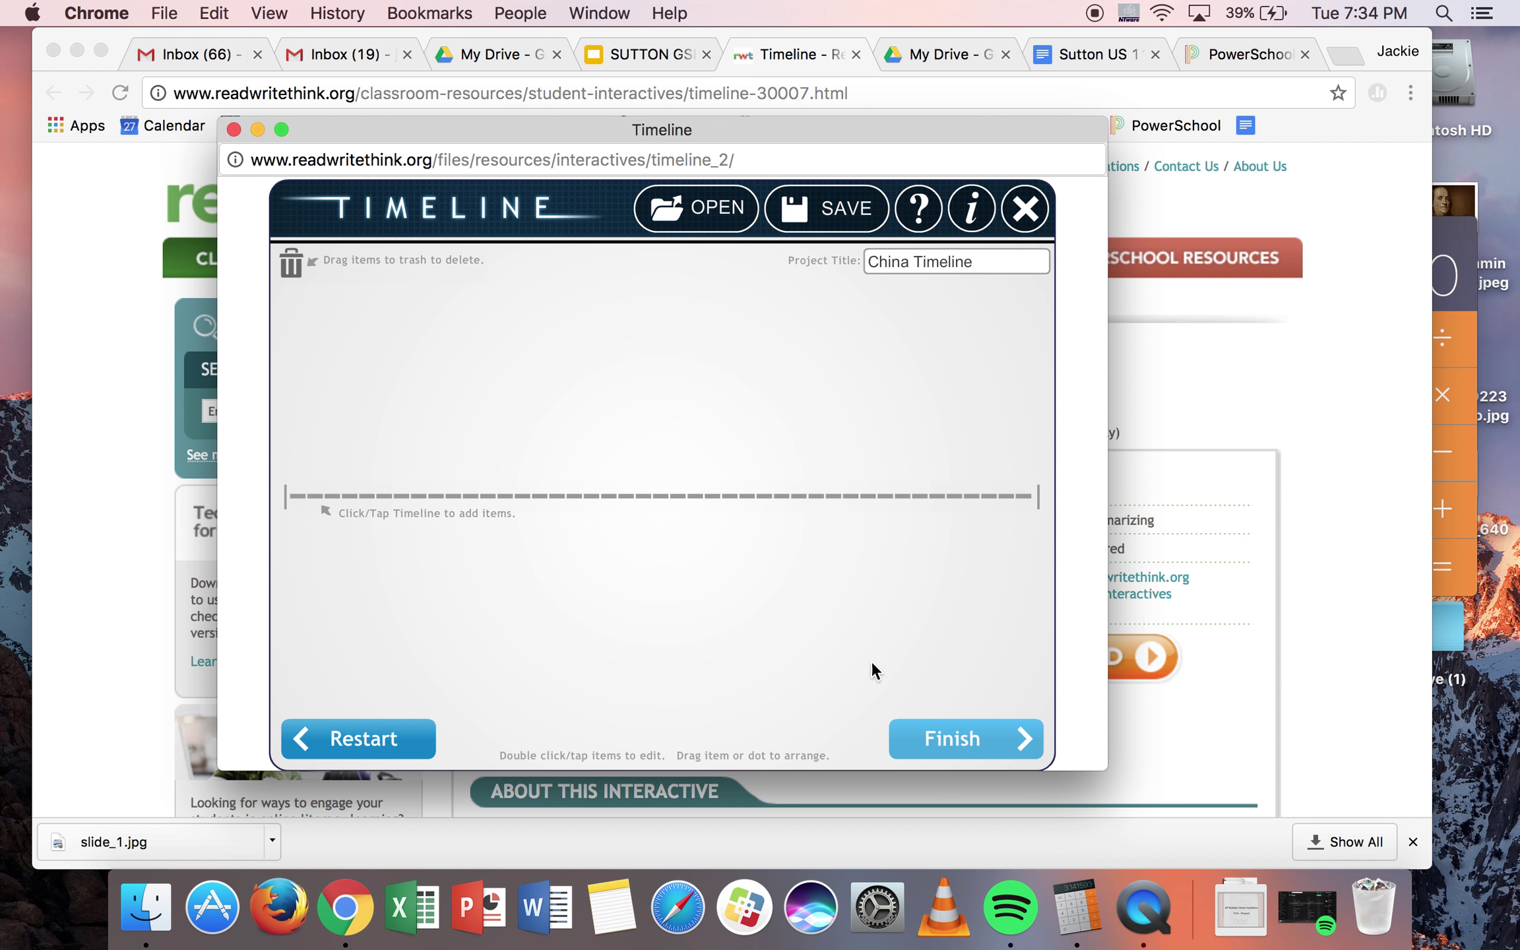
Step: Add a 1911 item and drag it to the timeline's left end
left_click(286, 494)
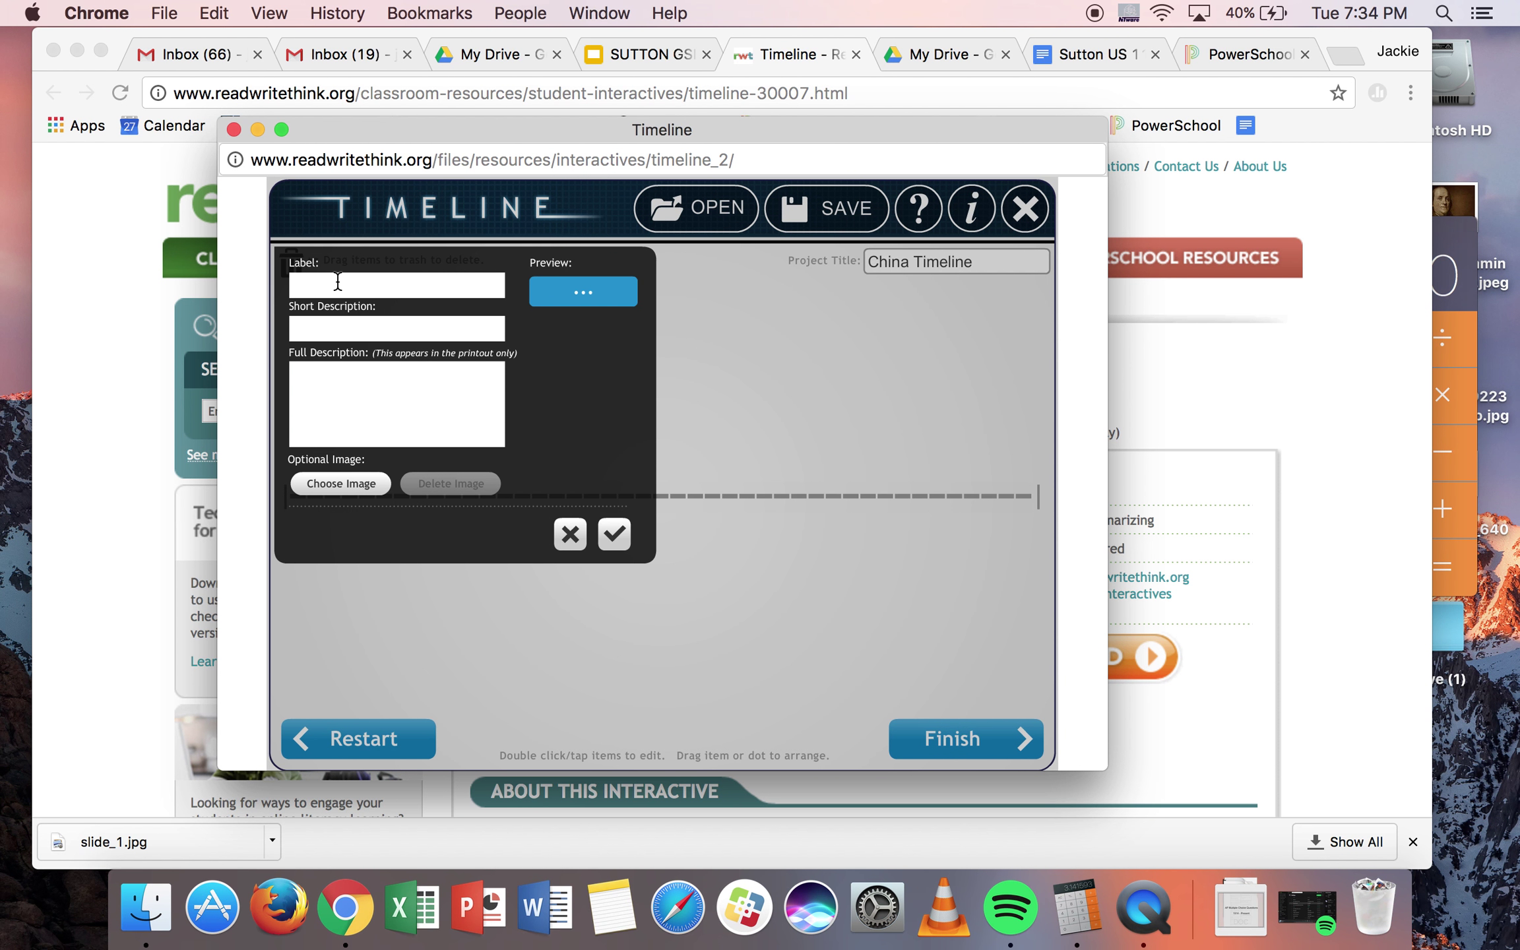
type("191")
key("BackSpace")
type("11")
left_click(615, 533)
left_click_drag(370, 465, 299, 329)
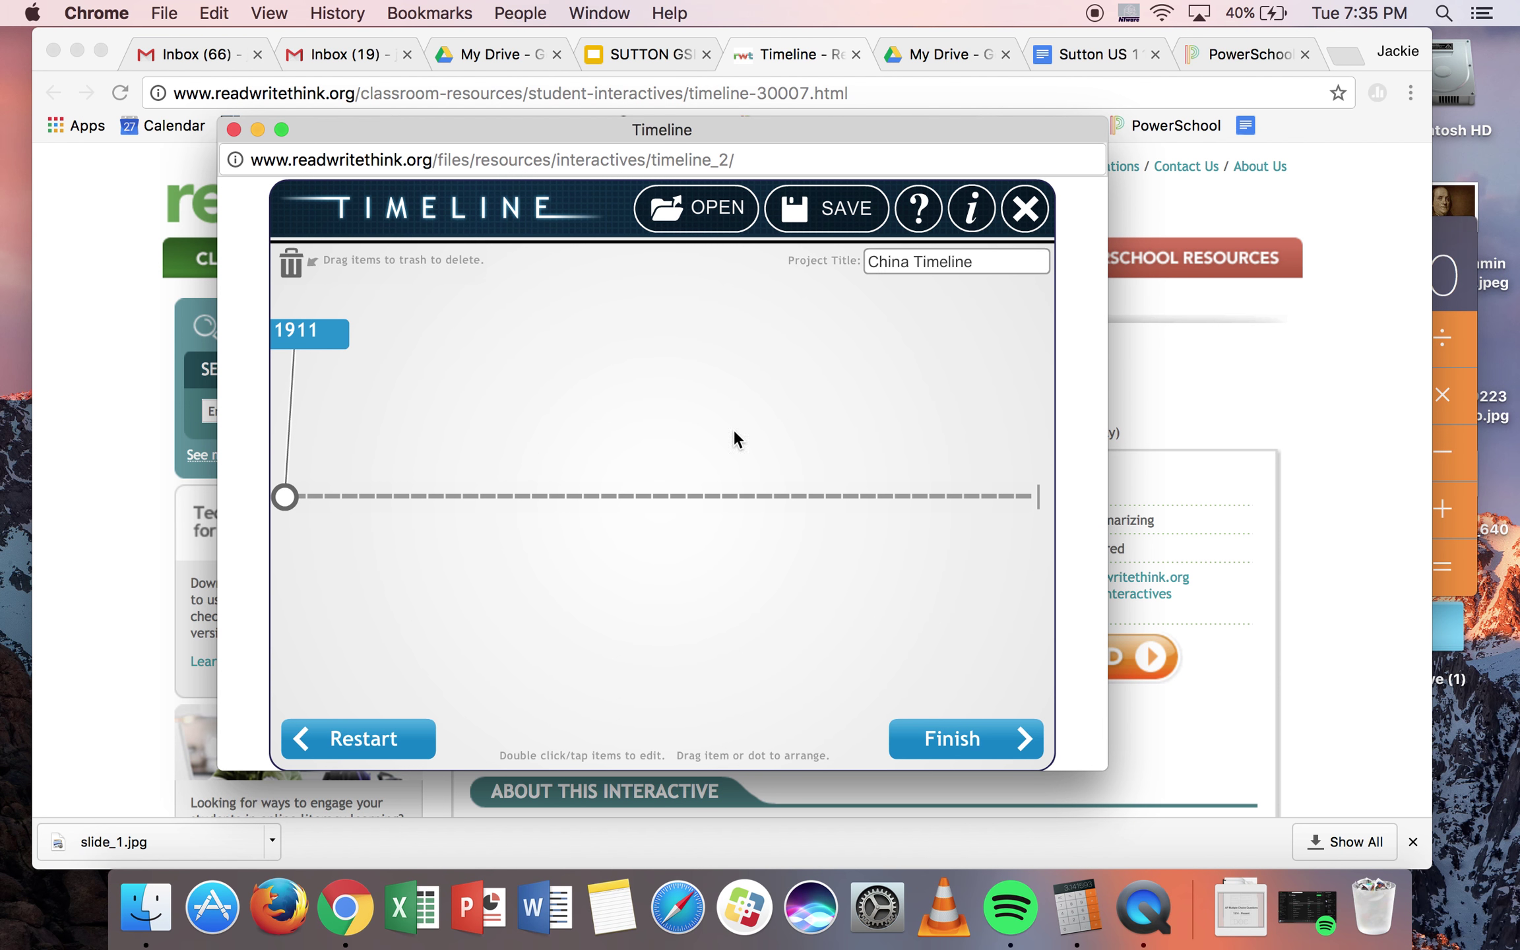
Step: Add a 1994 item and drag it to the timeline's right end
double_click(1031, 496)
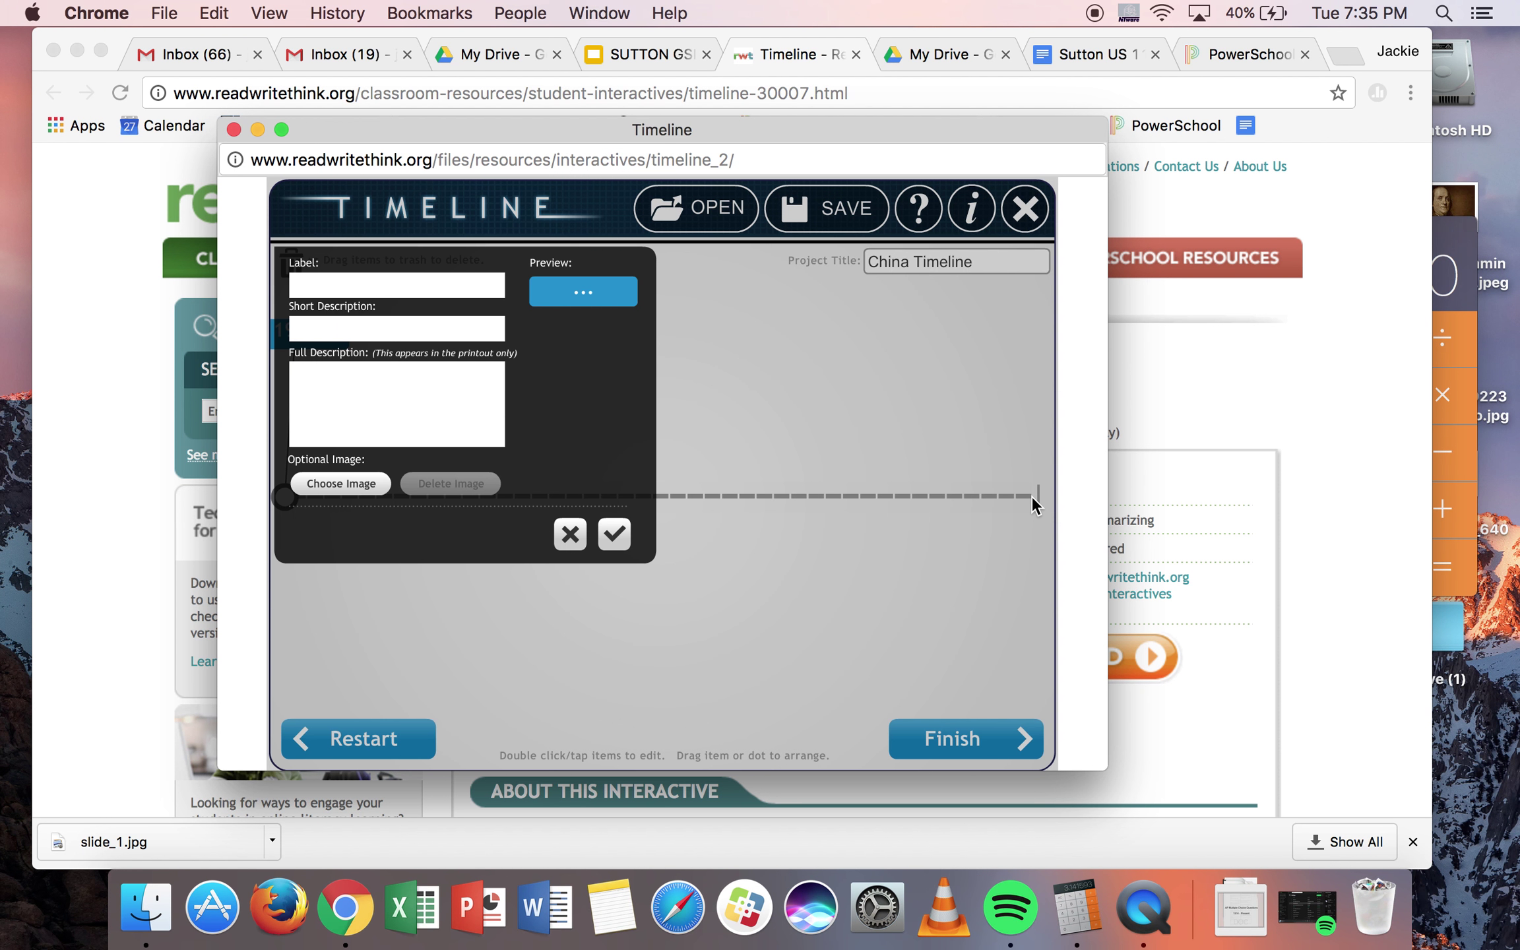
left_click(426, 285)
type("1994")
left_click(614, 534)
left_click_drag(902, 570, 1025, 643)
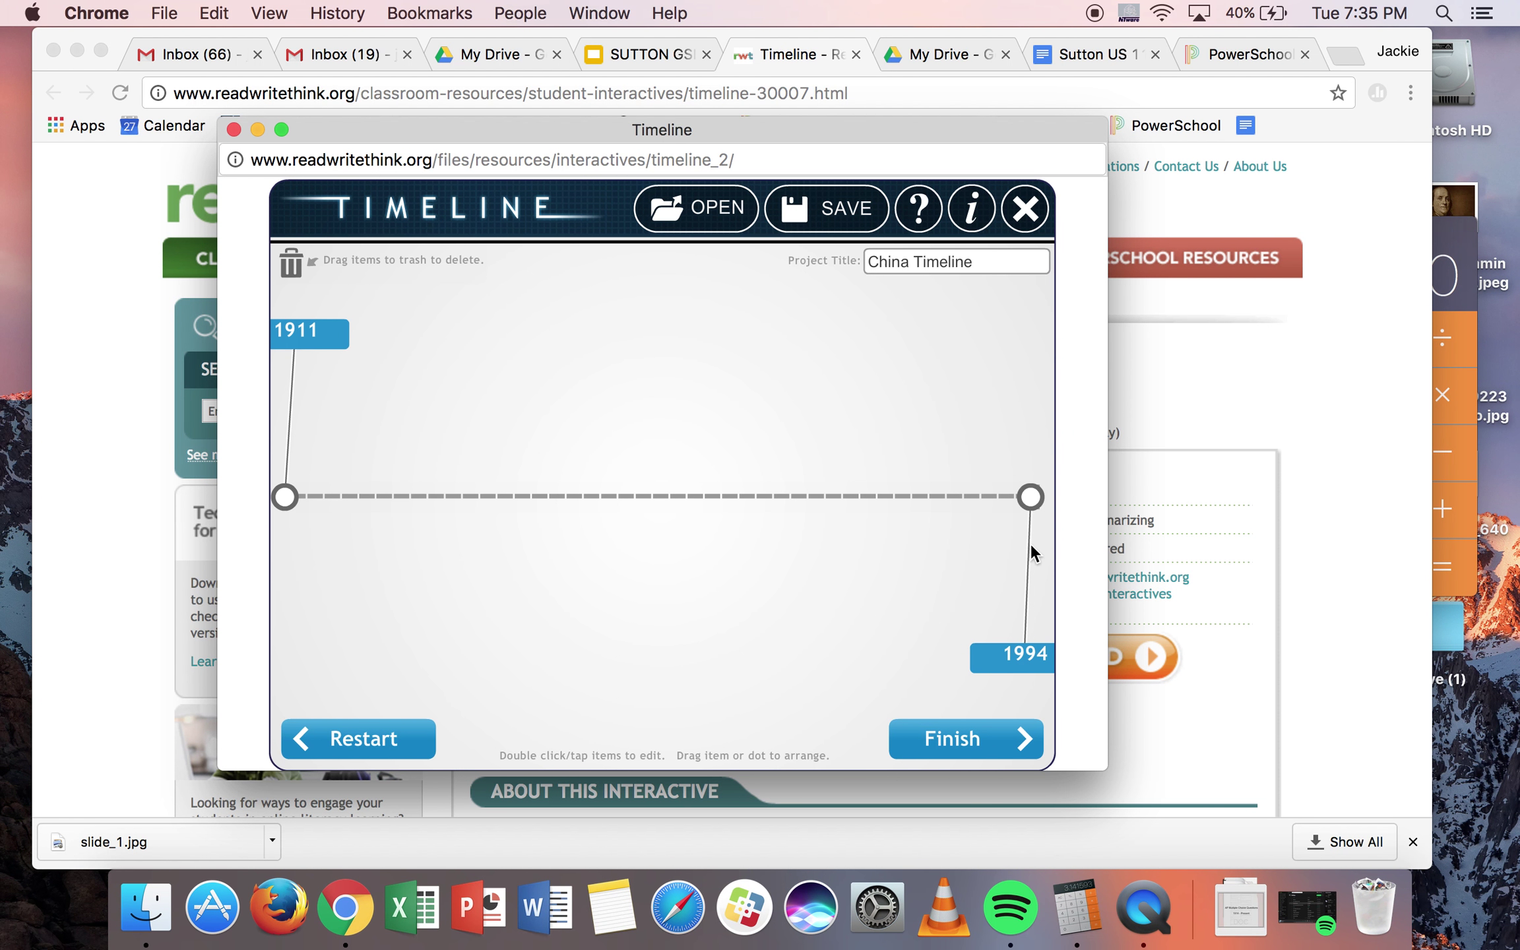
left_click(372, 493)
Step: Label the new item 1919 with short description 'May 4th Movement' and full description 'List takeaways....'
type("1919")
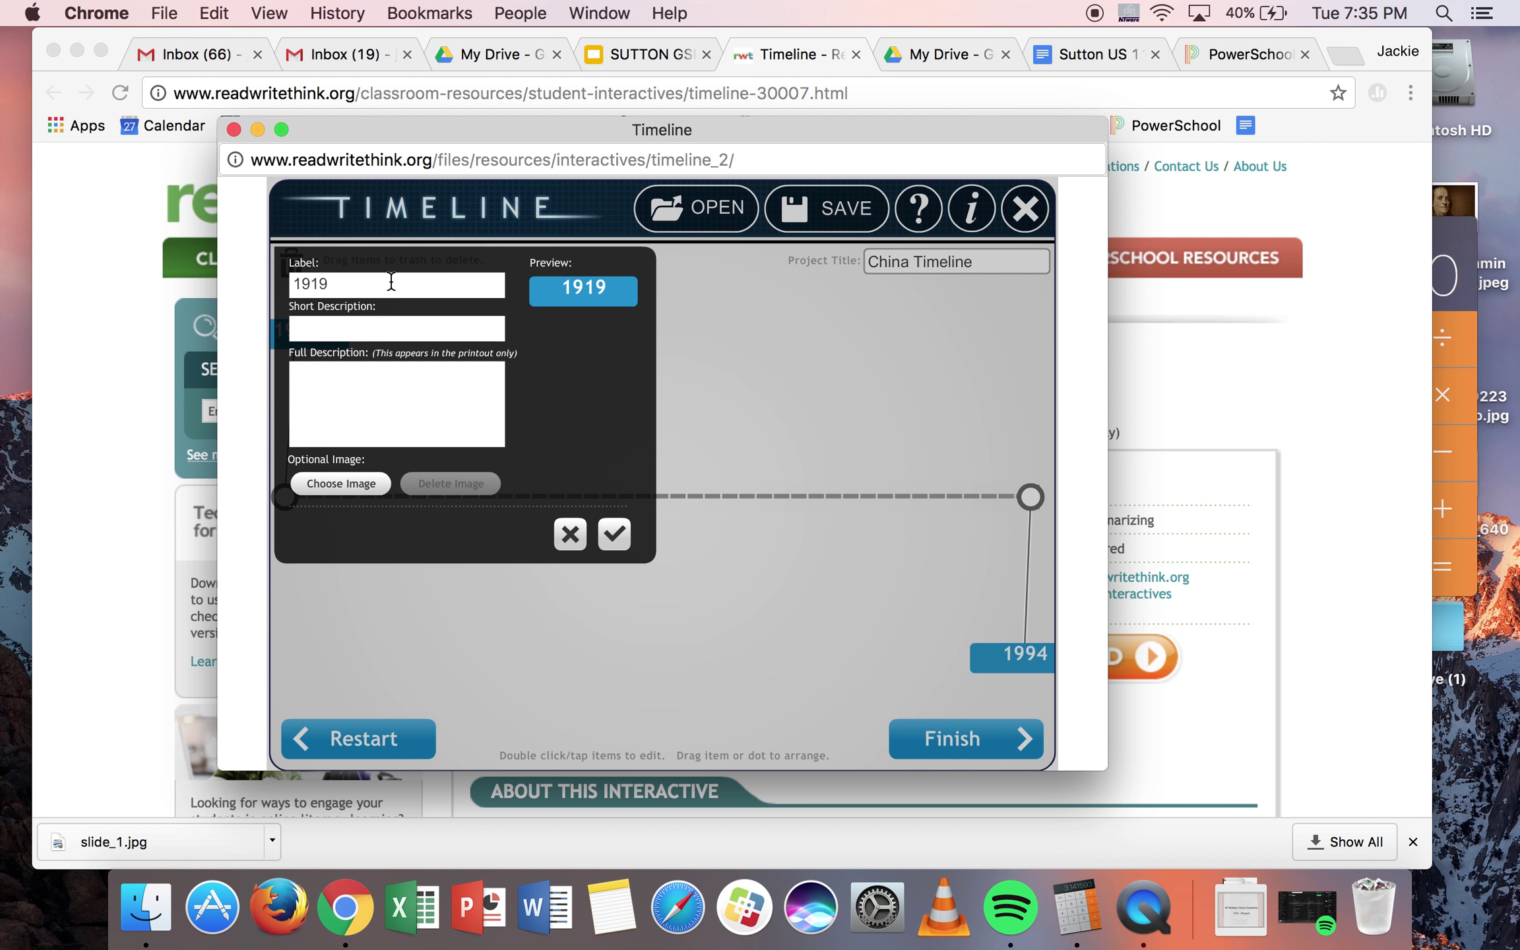
left_click(357, 326)
type("May 4th Movem")
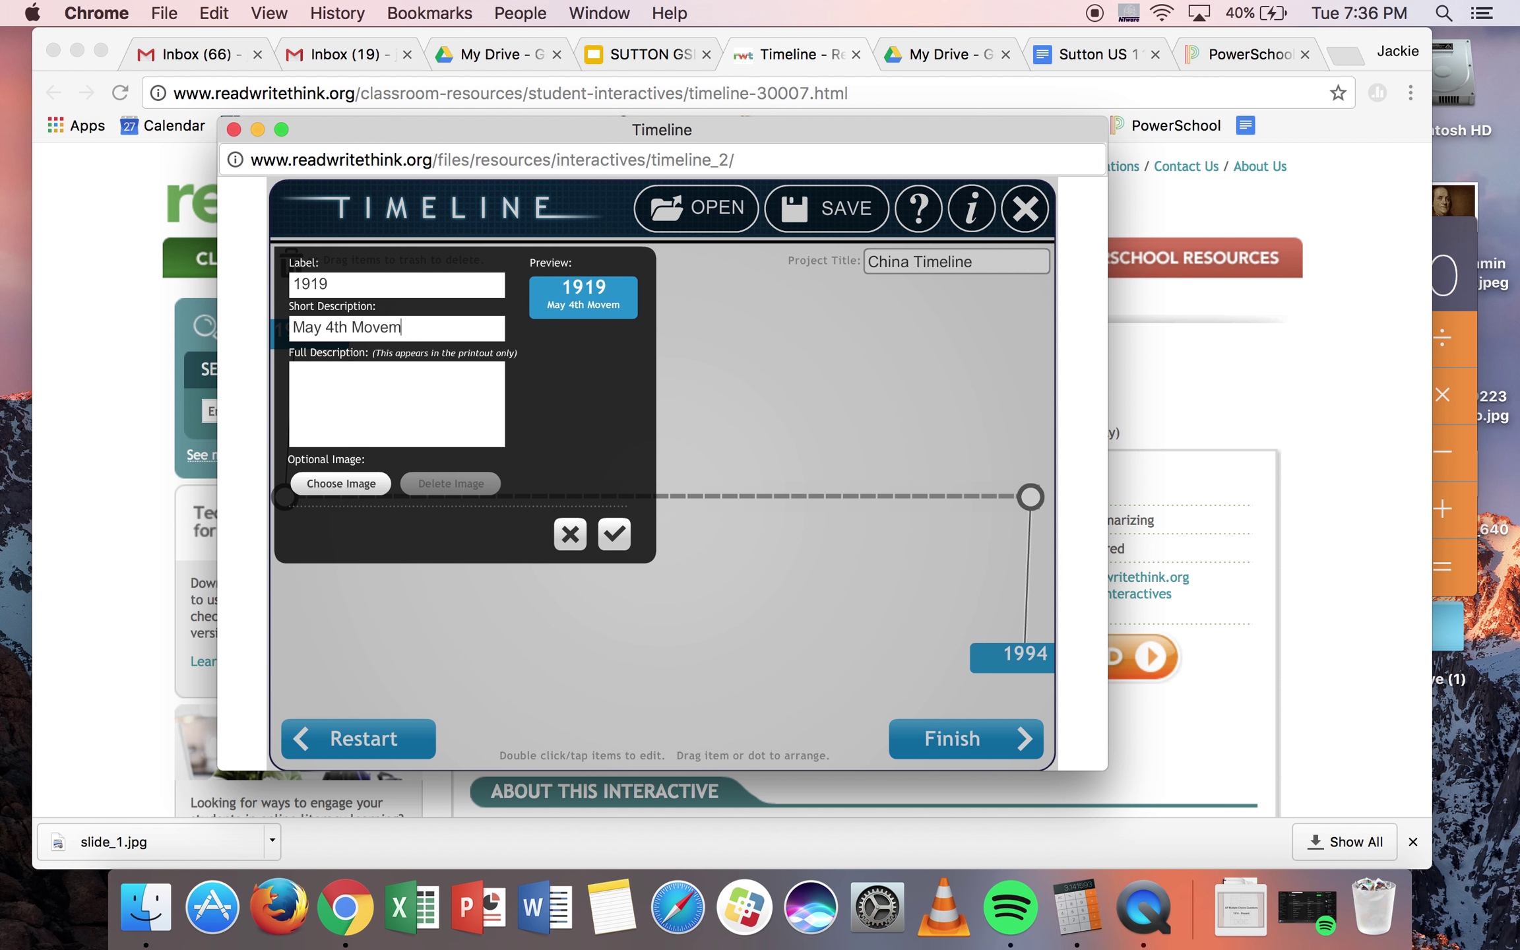
type("ent")
left_click(395, 427)
type("List takeaways....")
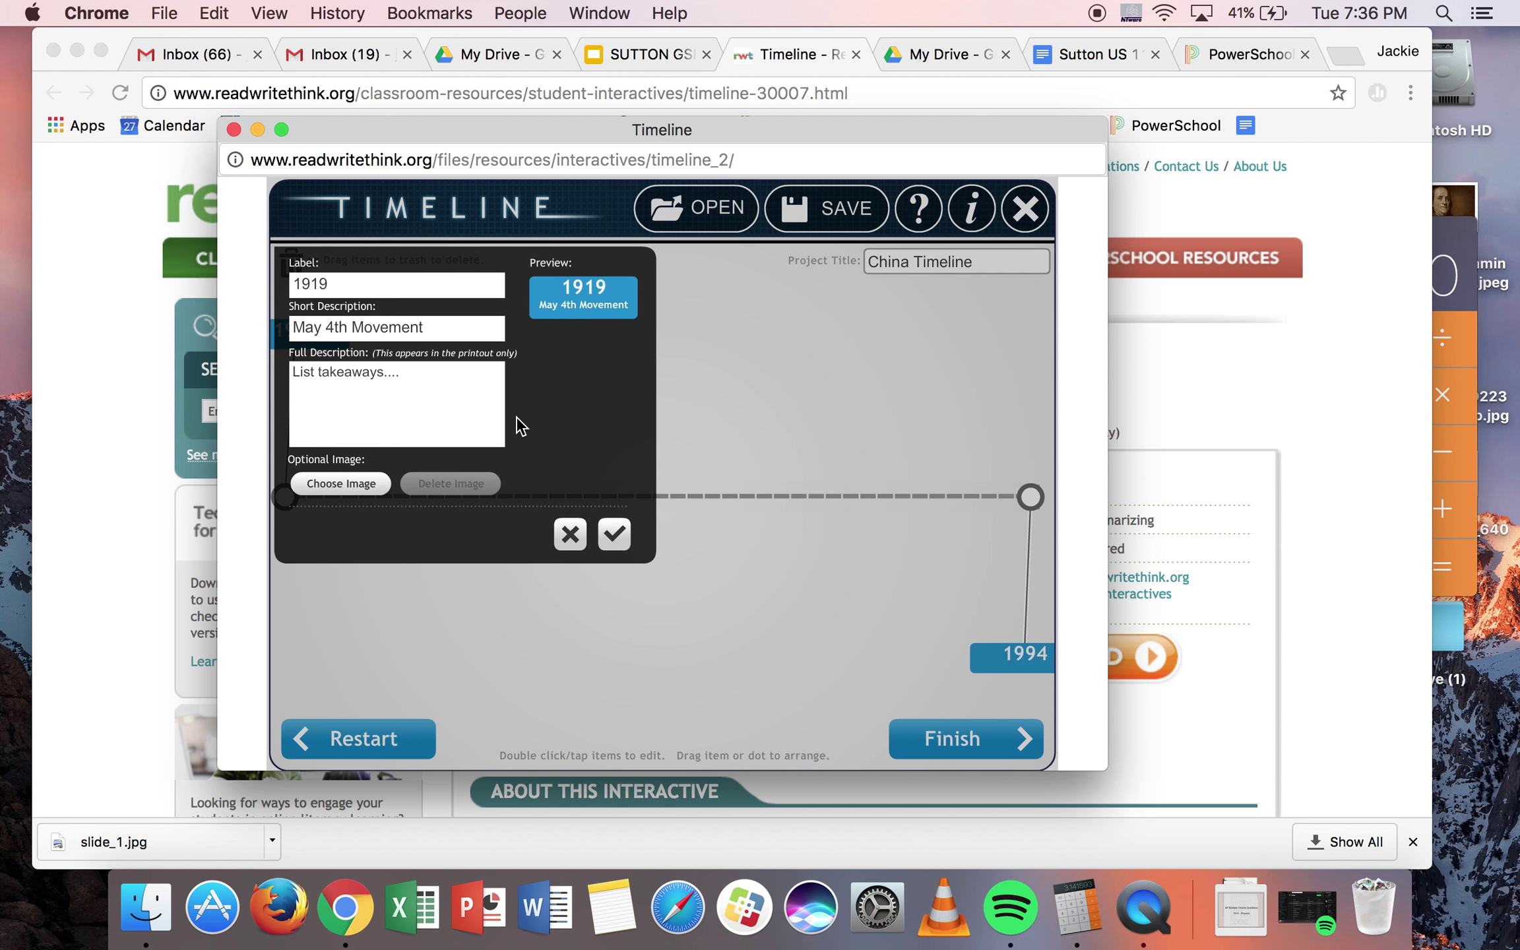
scroll(472, 403, "down", 1)
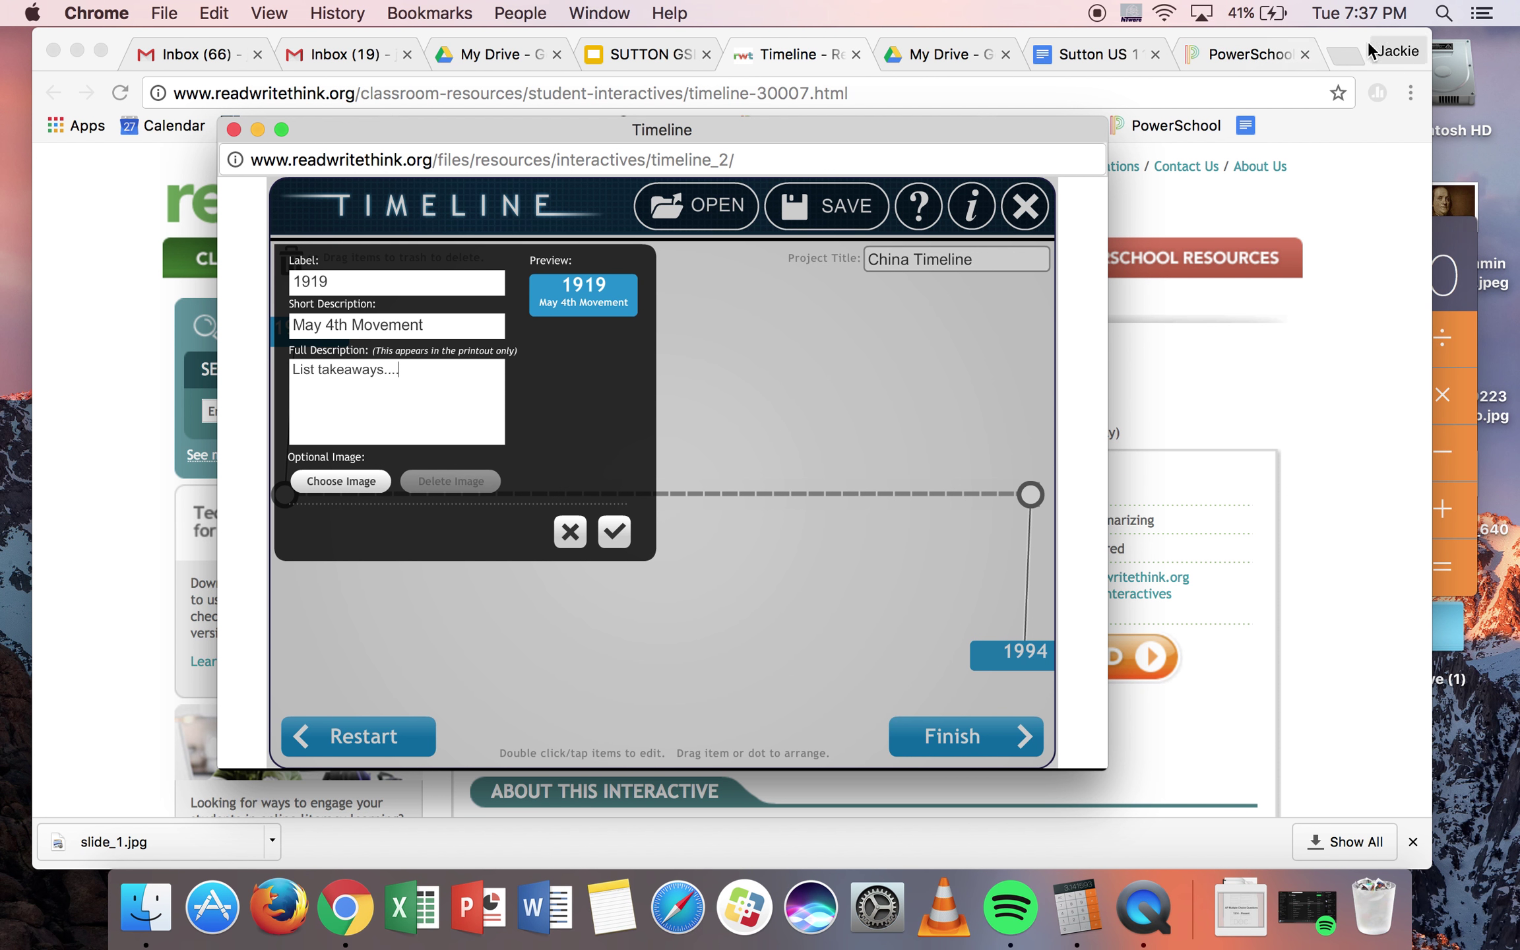
Step: Search Google for 'may 4th movement' in a new browser tab
left_click(1350, 54)
type("go")
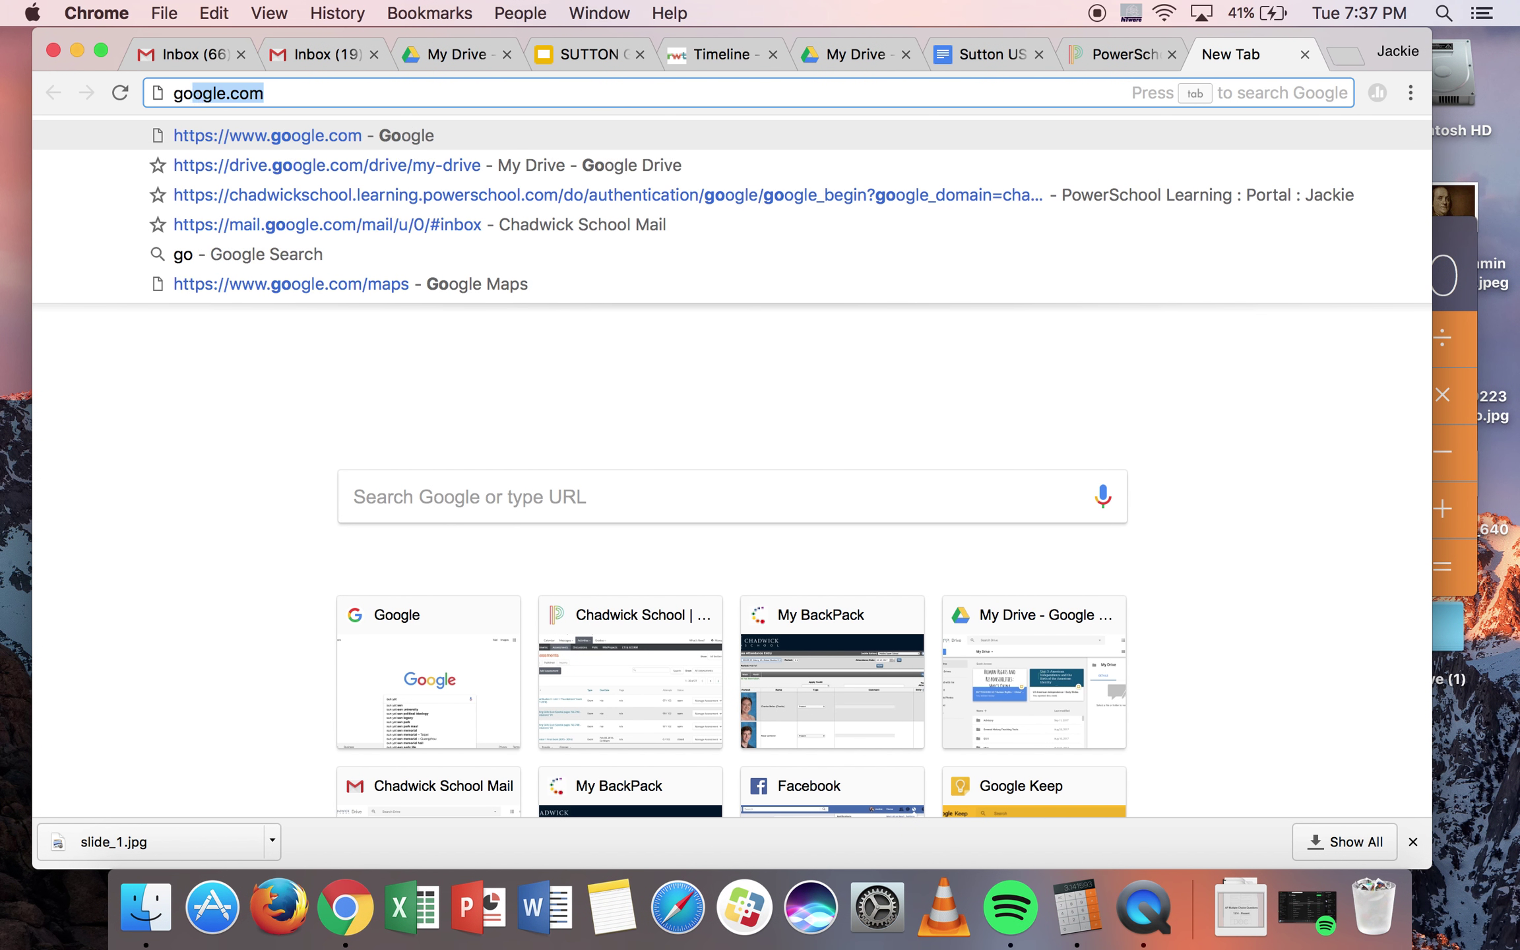
key("Return")
type("may ")
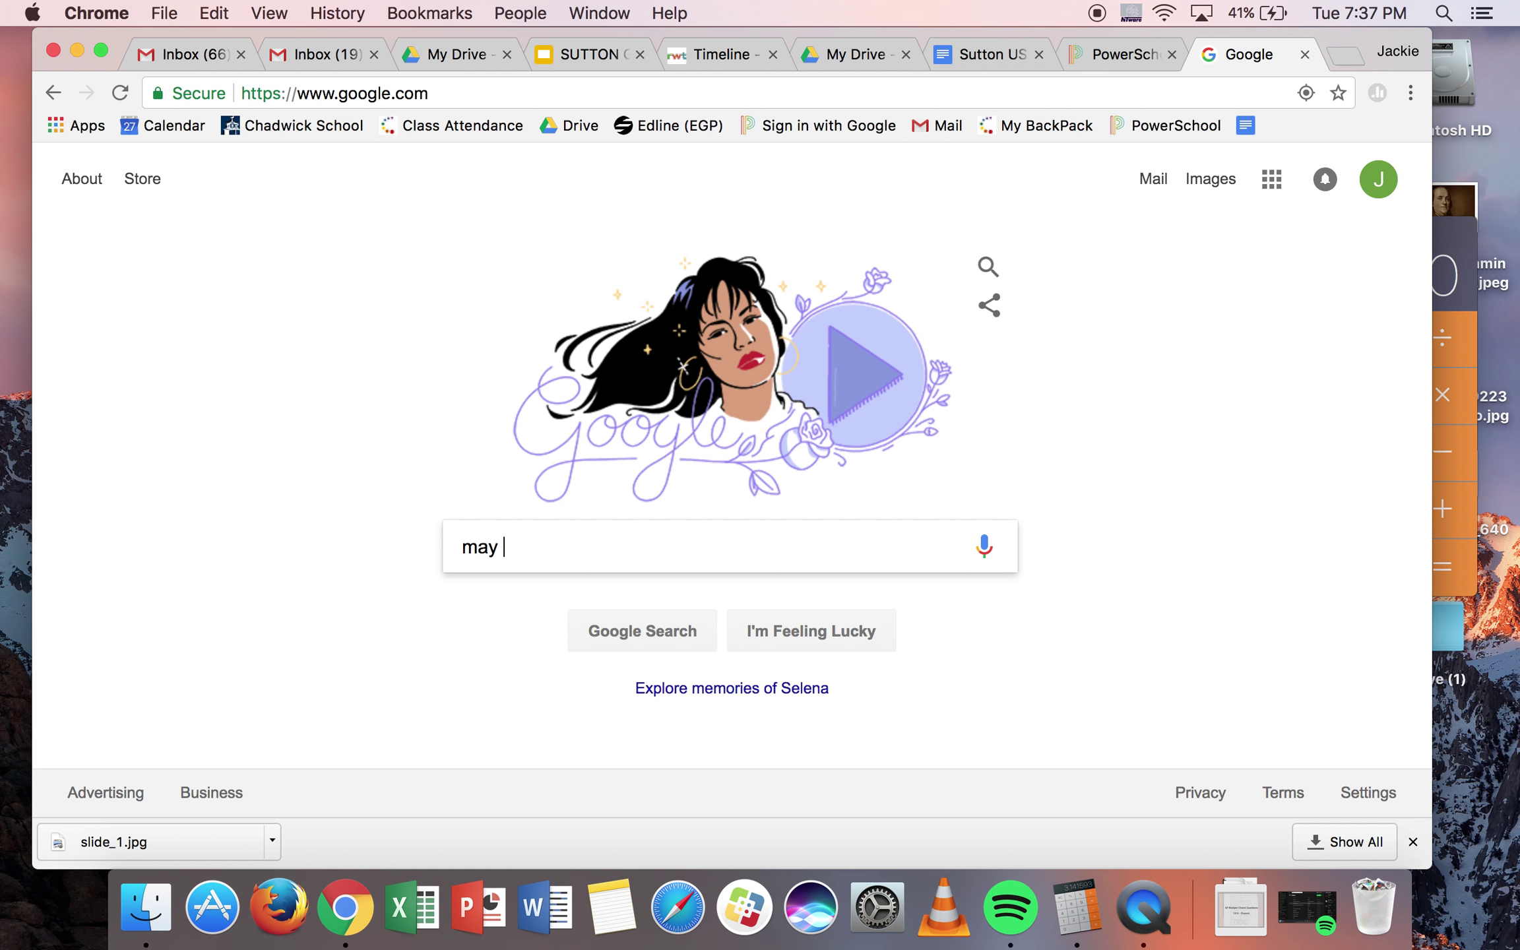
type("4th movement")
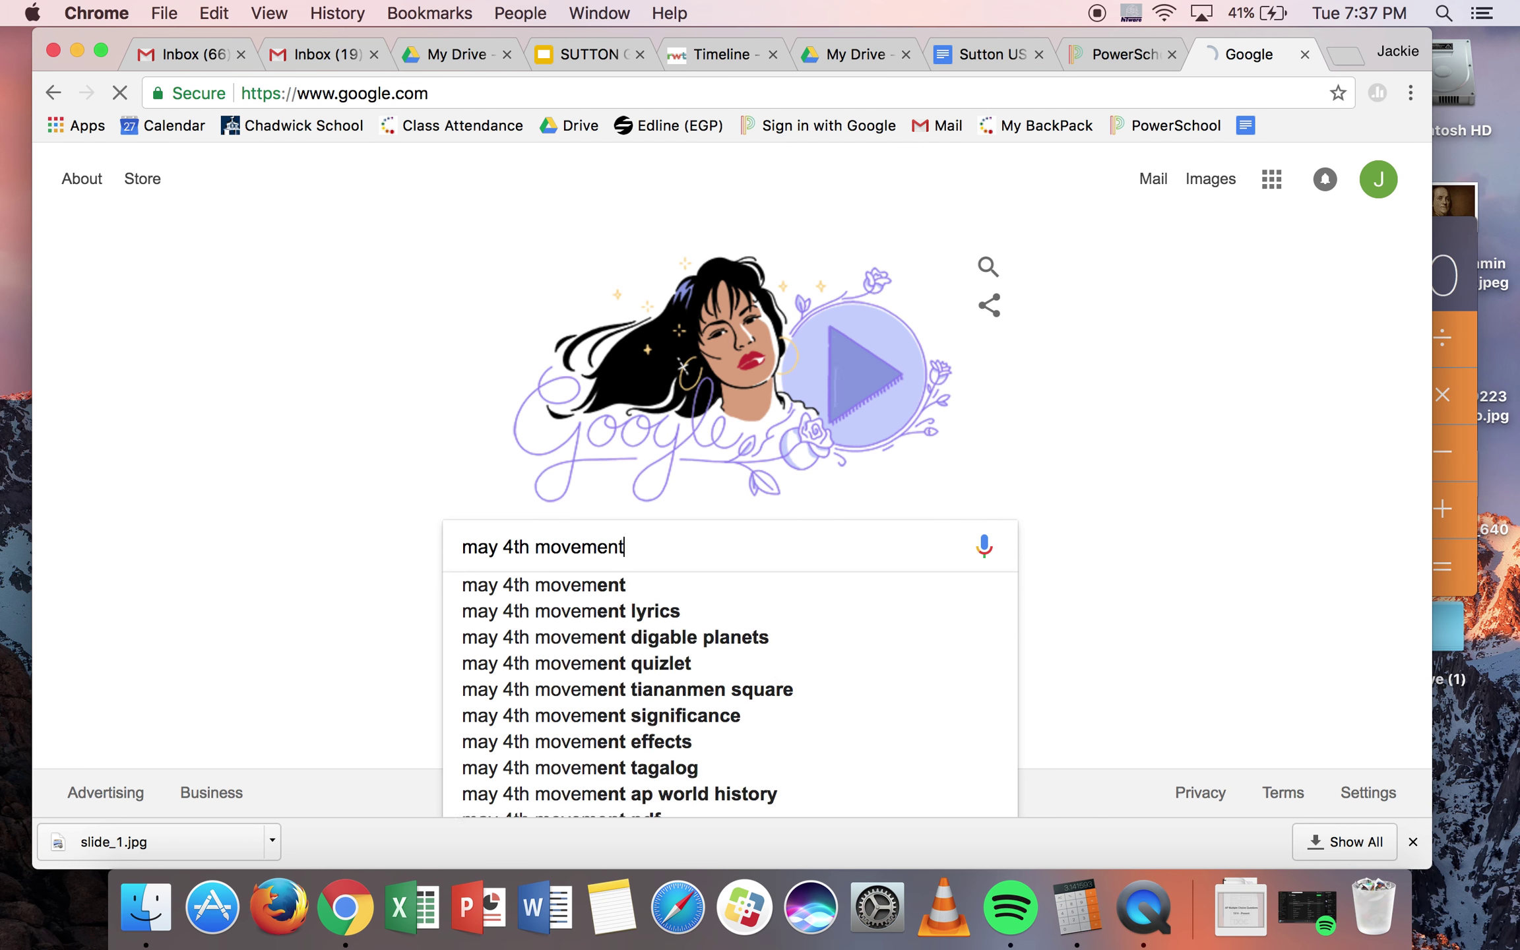
key("Return")
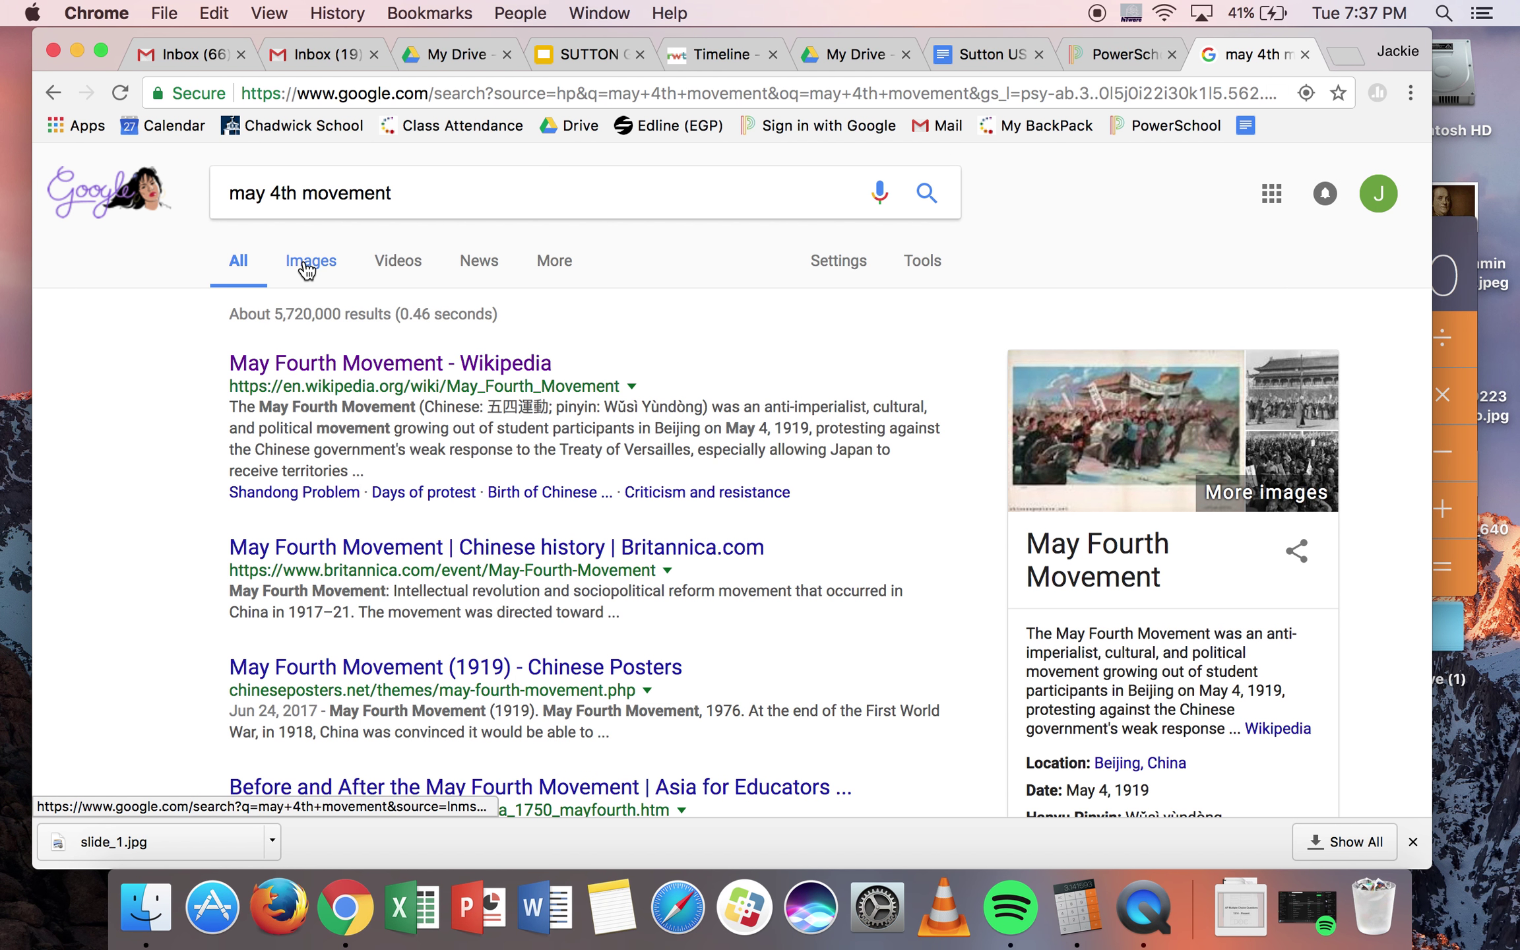
Step: Save the May Fourth Movement (1919) painting from image results as e15-575.jpg and return to the Timeline tab
left_click(307, 267)
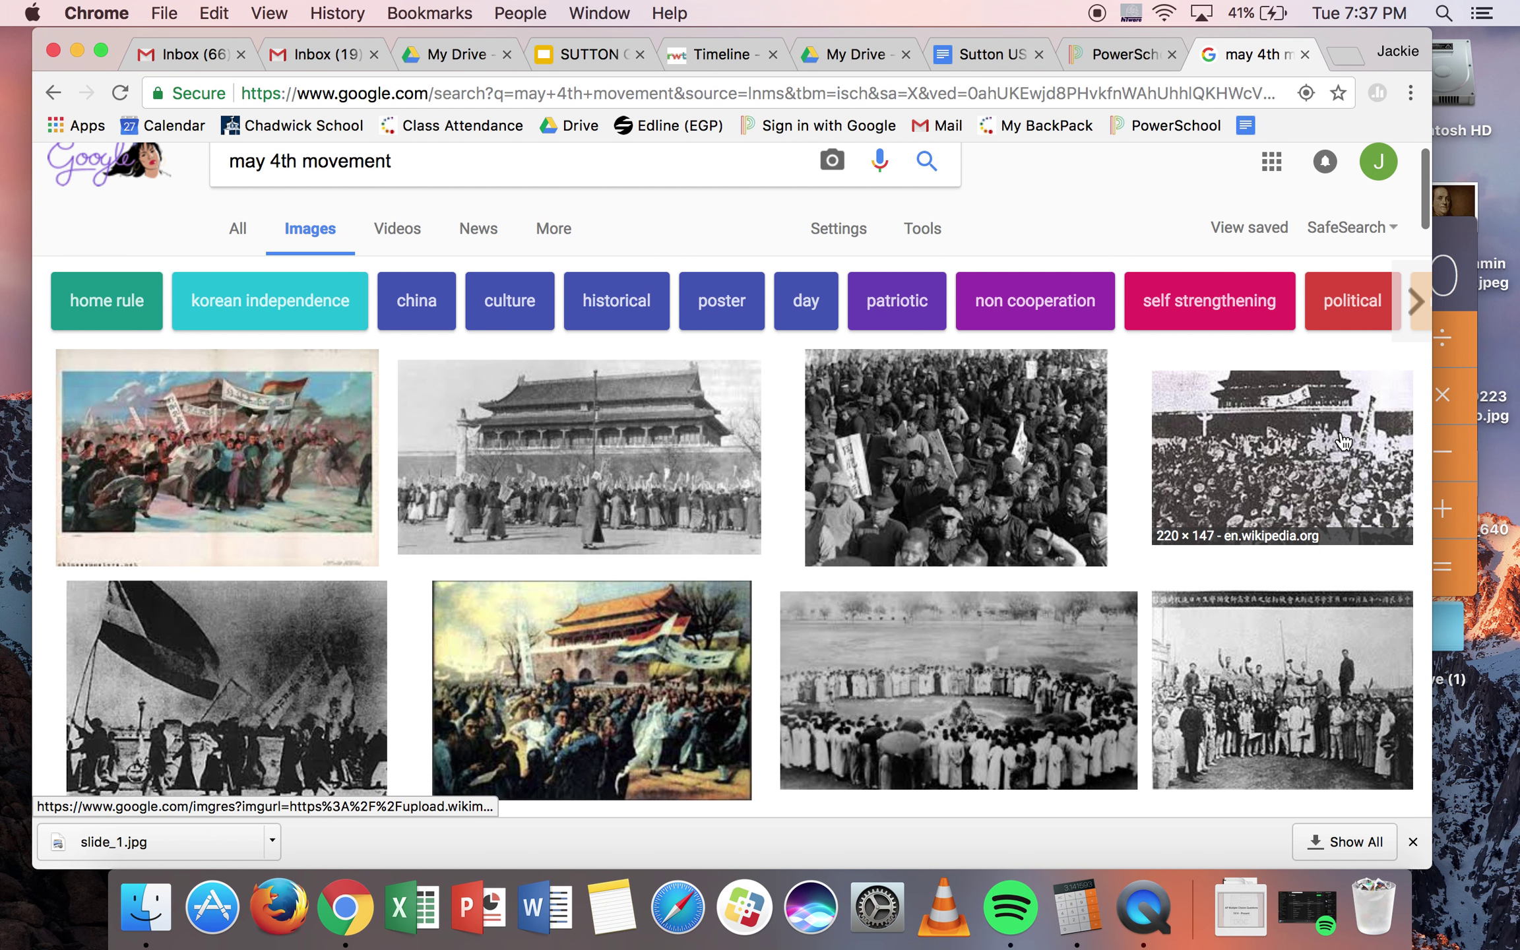
left_click(1343, 441)
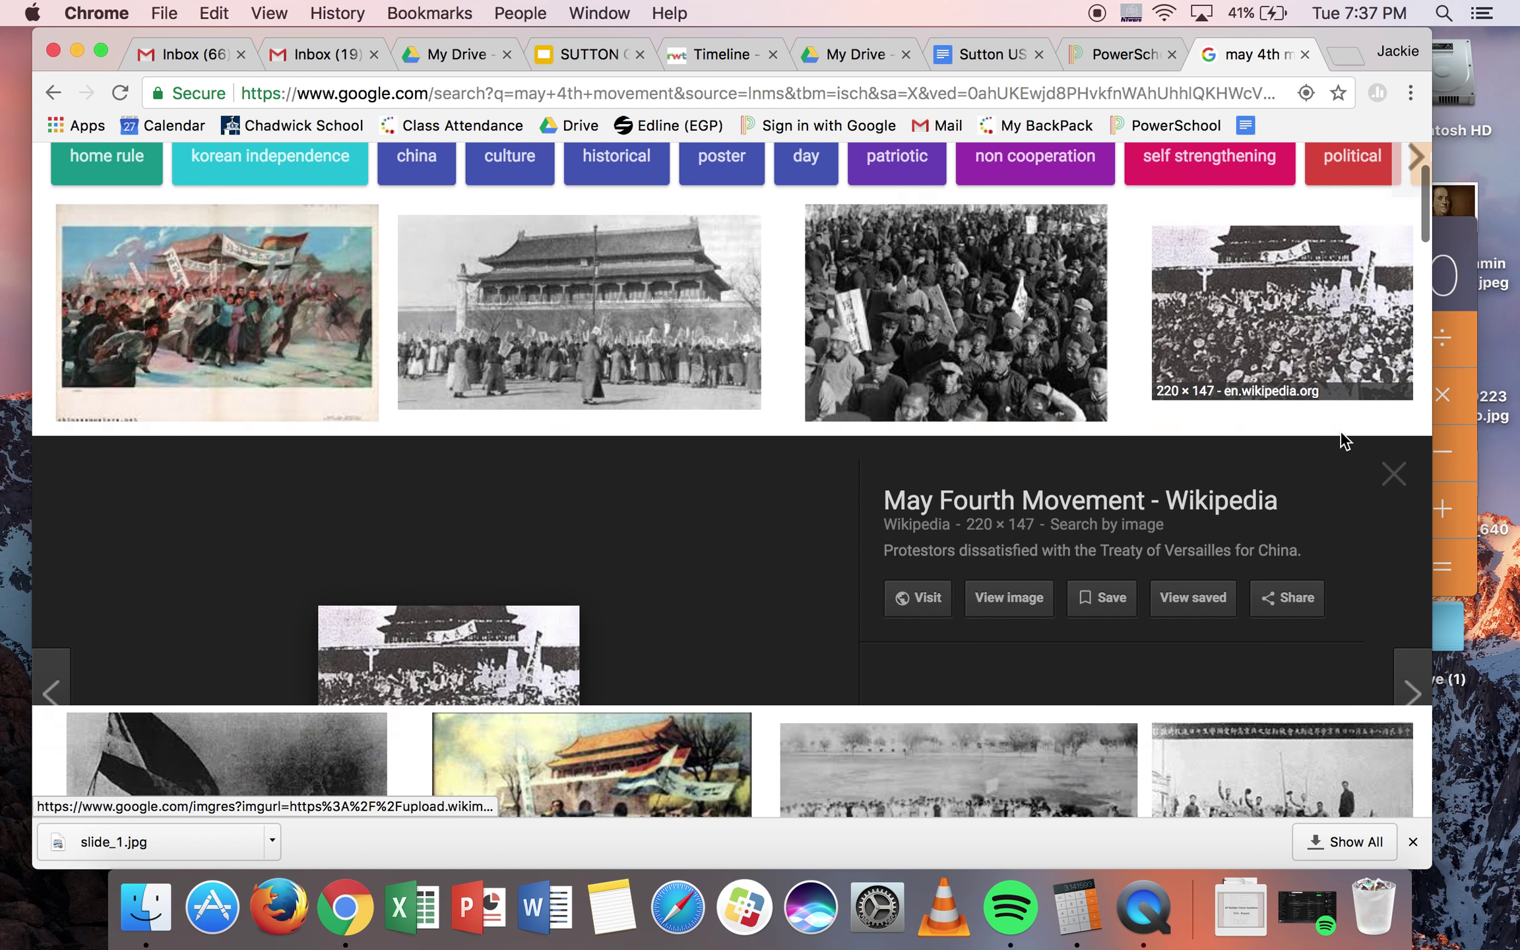
scroll(1130, 437, "up", 2)
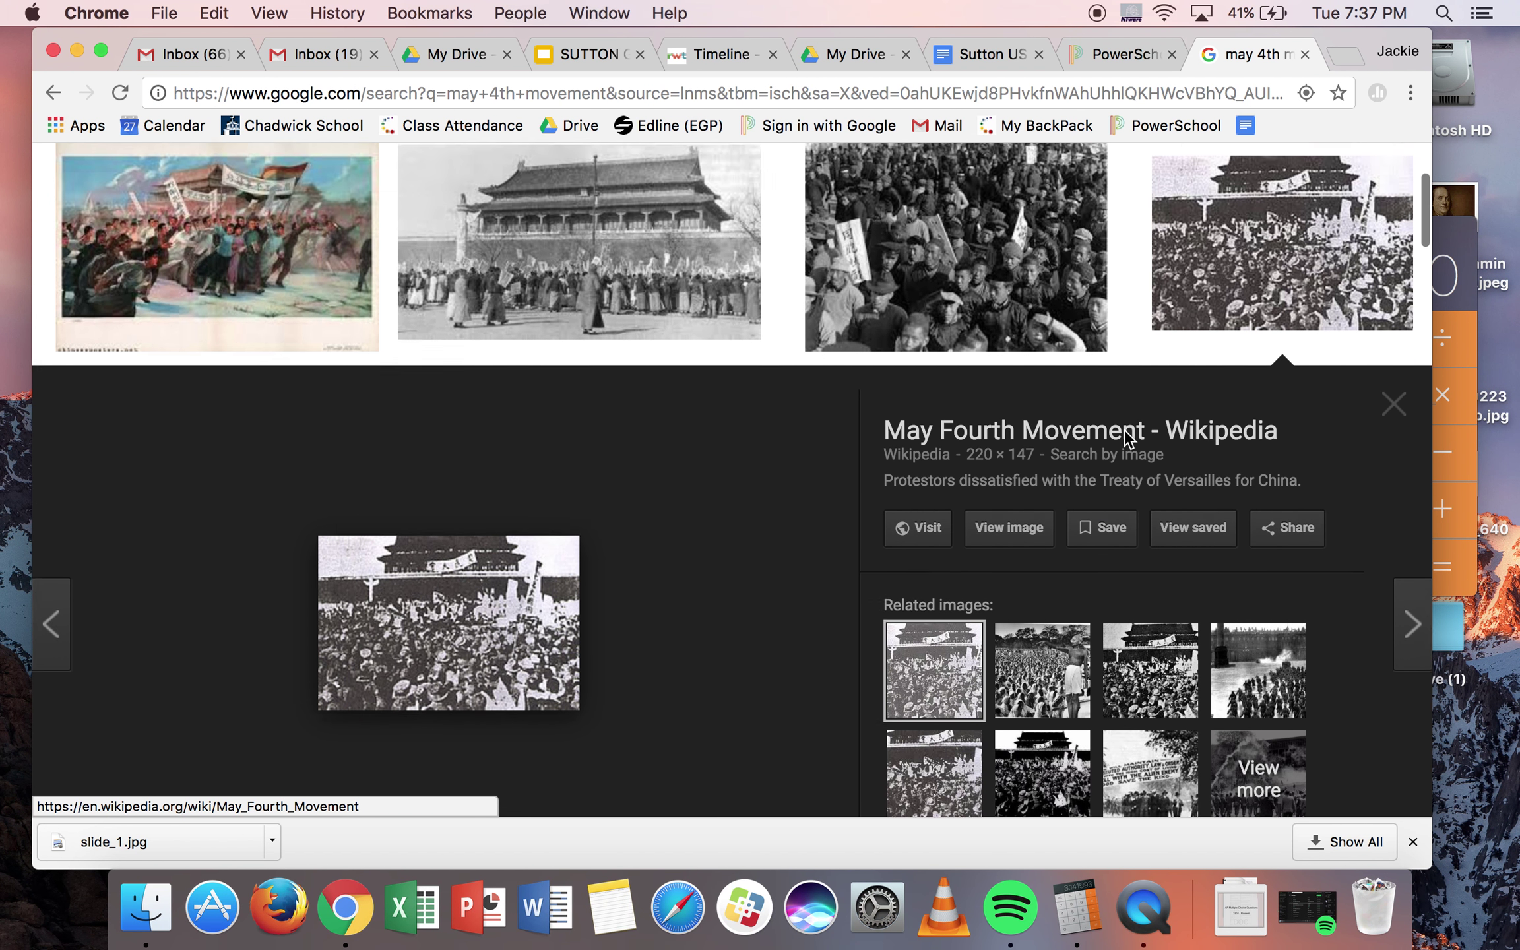
scroll(1129, 436, "up", 2)
left_click(343, 369)
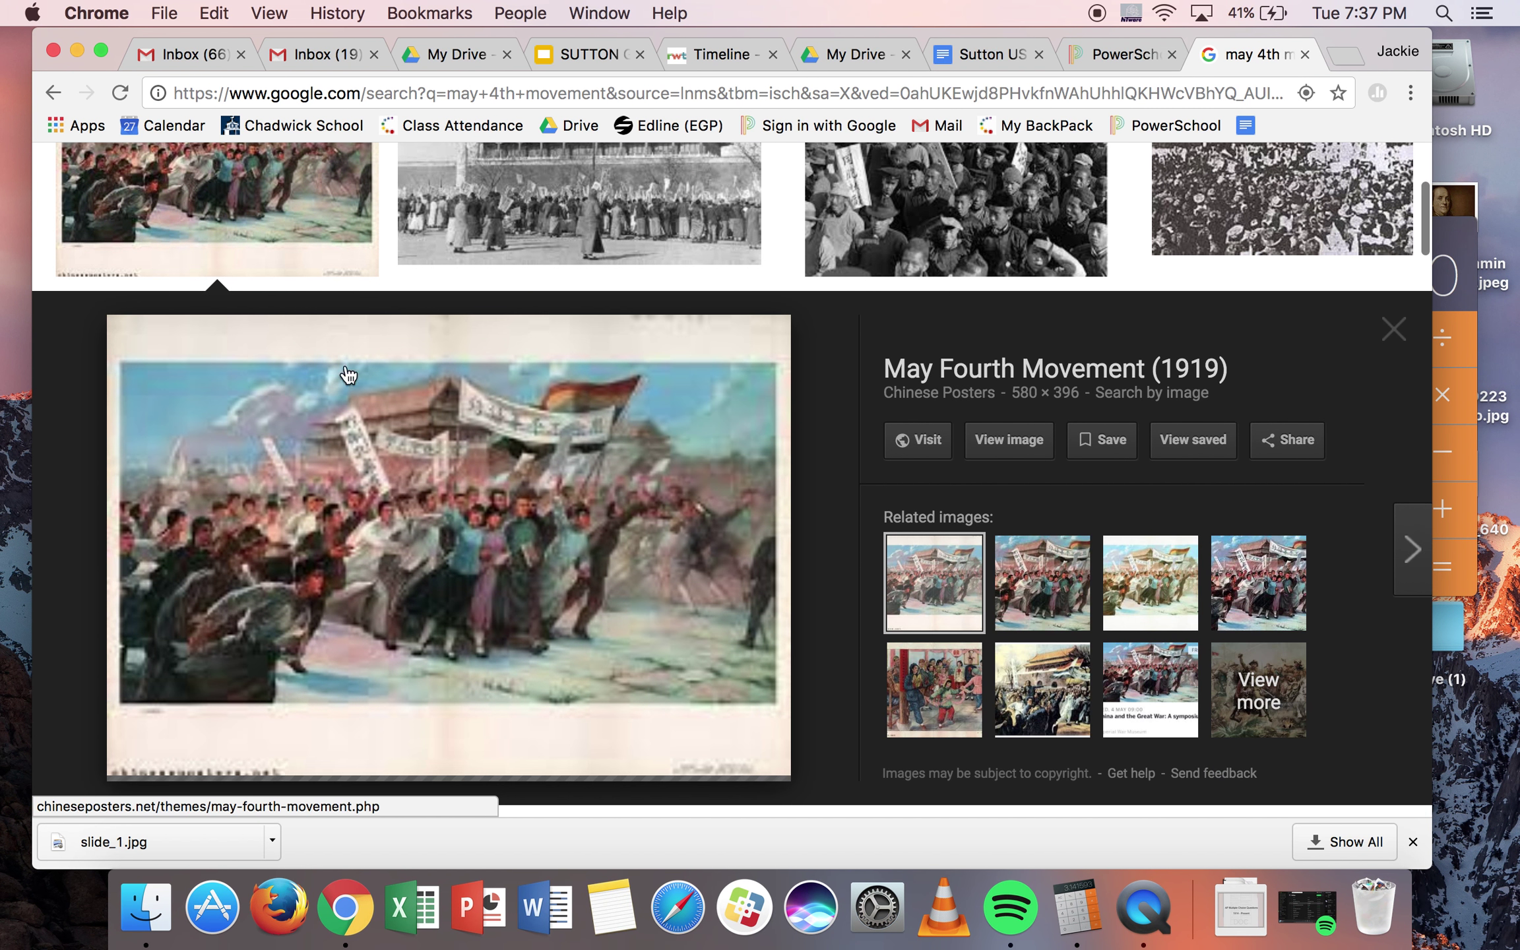
right_click(578, 490)
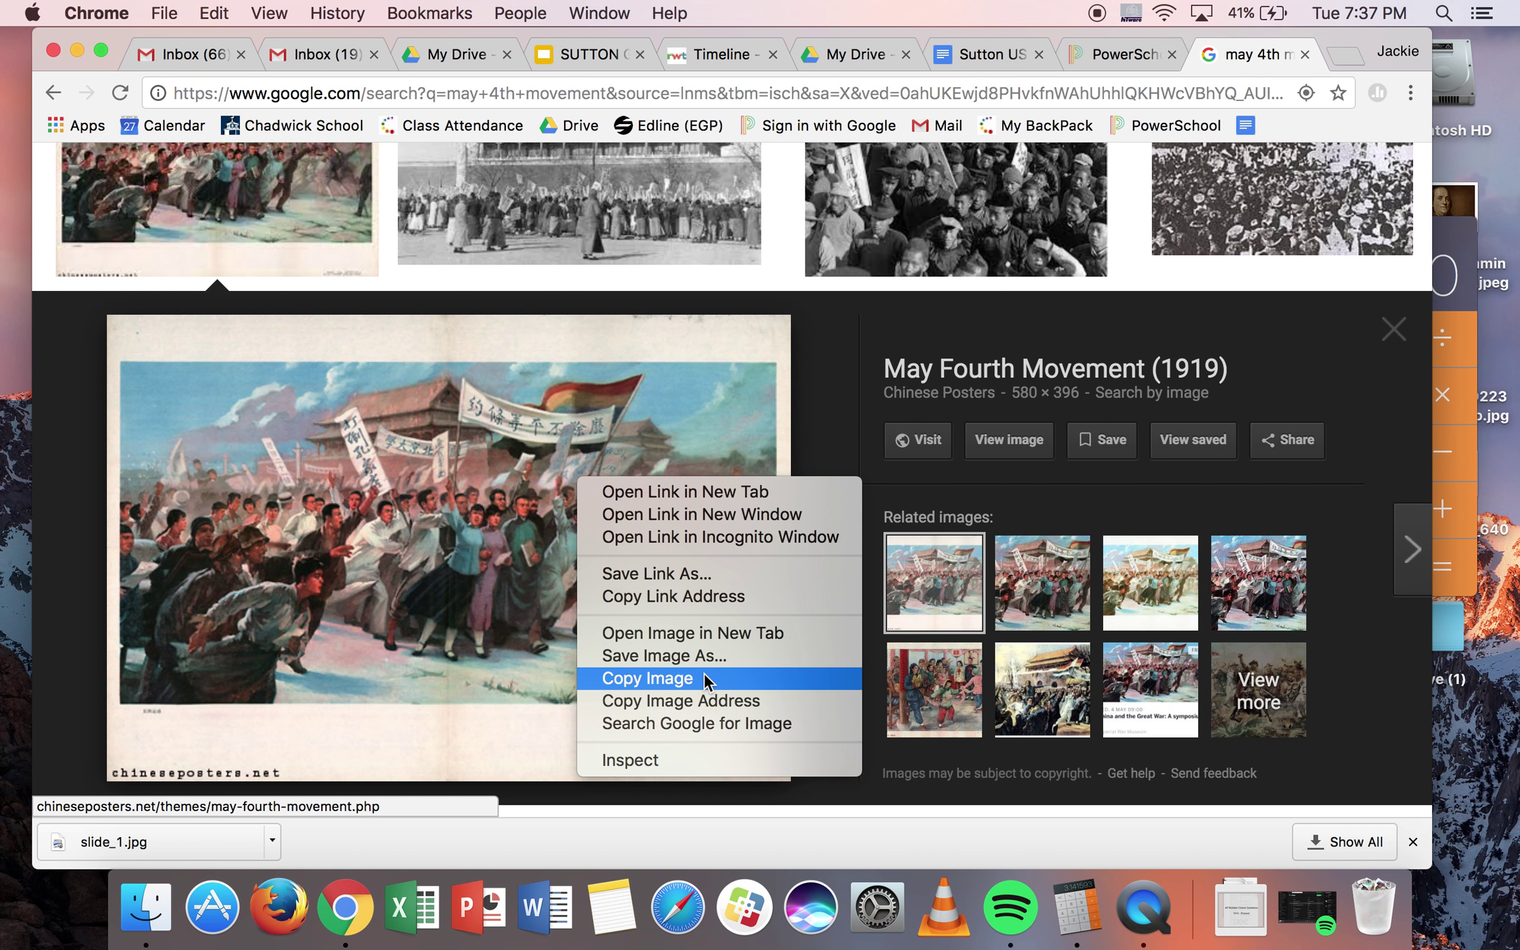
left_click(695, 655)
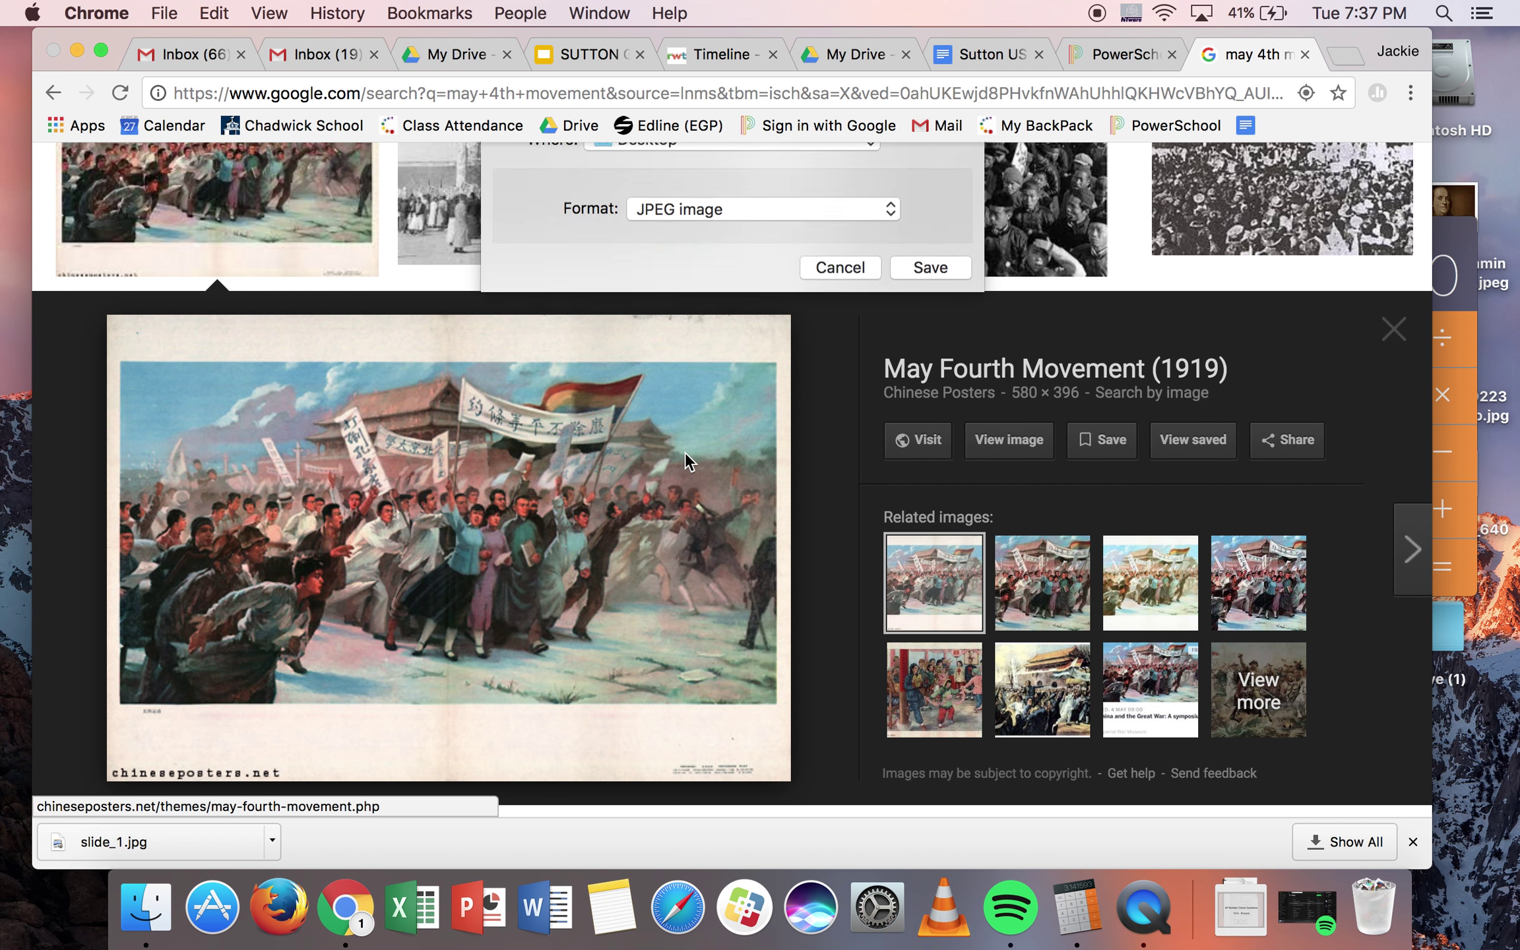
left_click(959, 382)
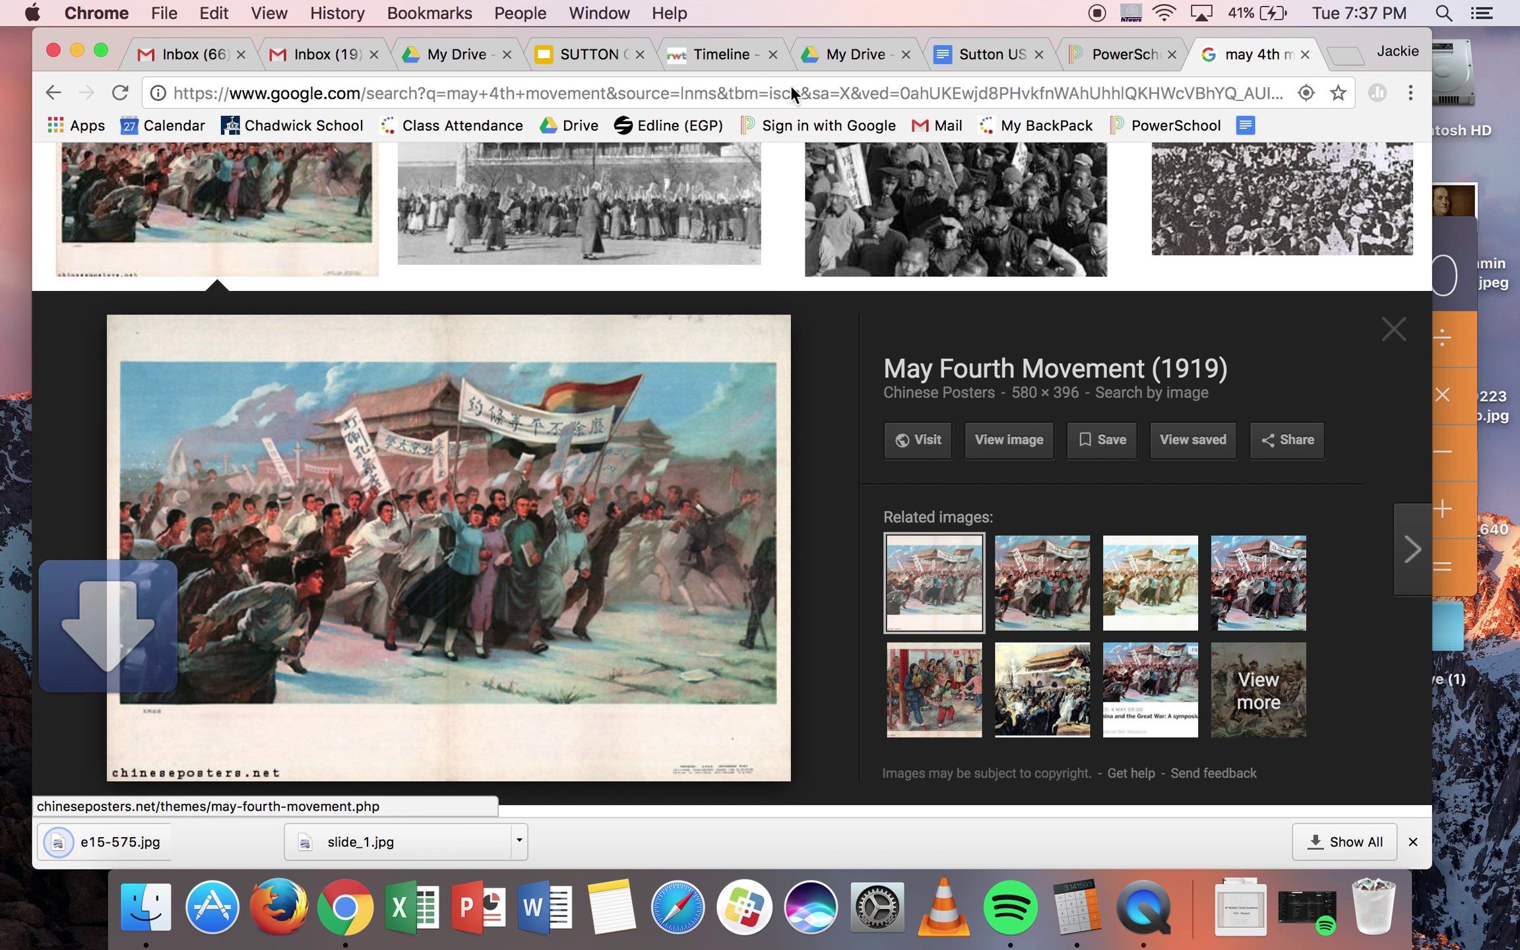
left_click(708, 64)
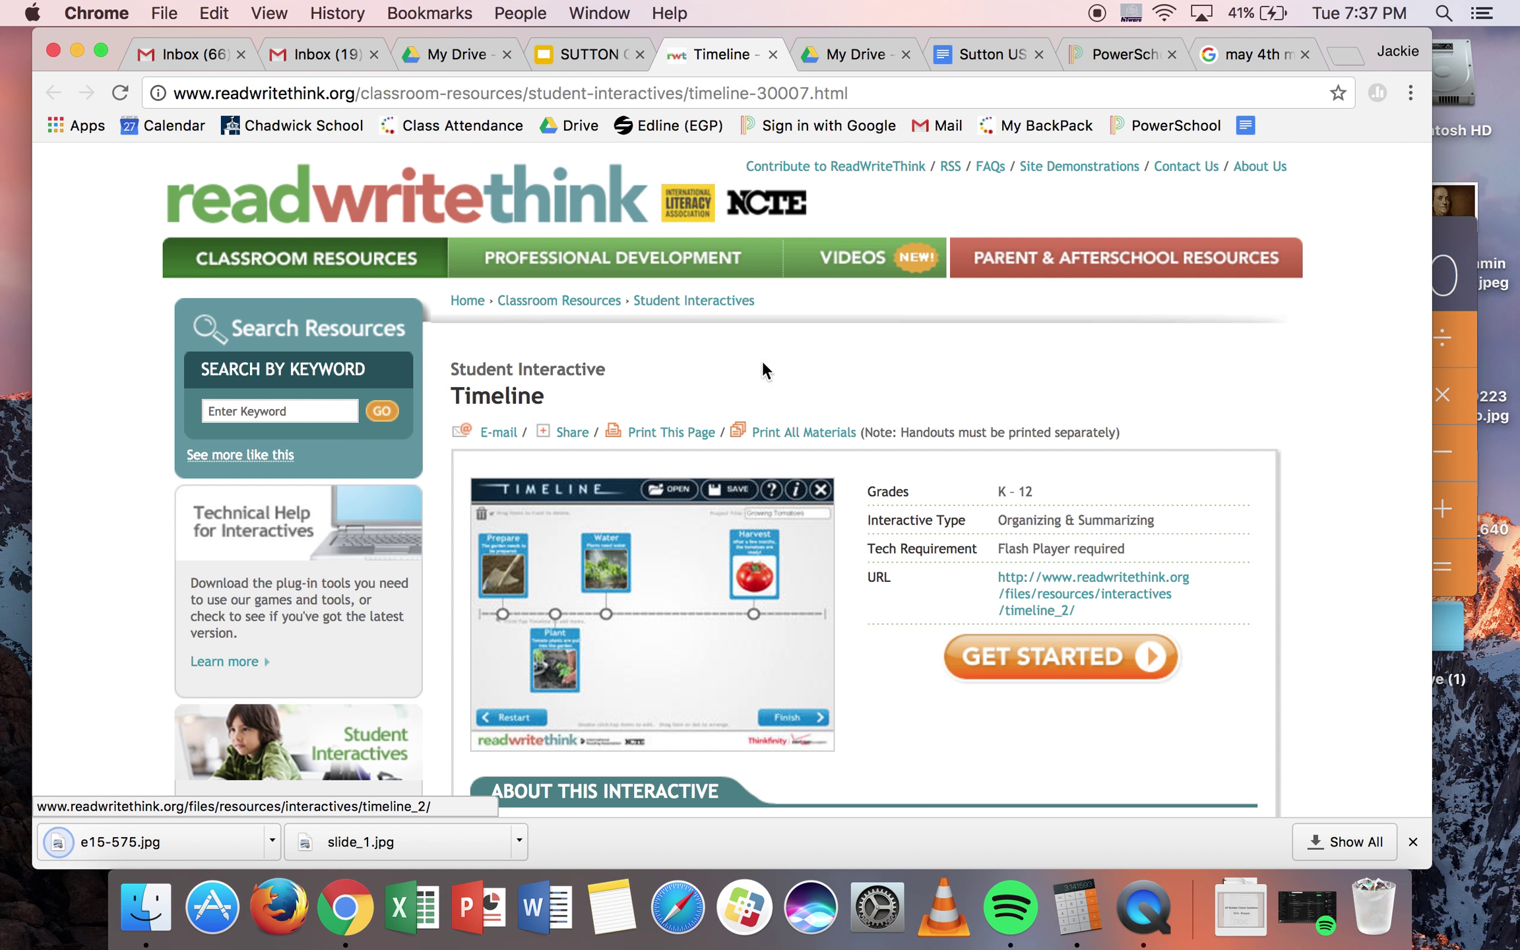
Step: Attach e15-575.jpg to the 1919 event and place its card beneath the dot after 1911
left_click(77, 50)
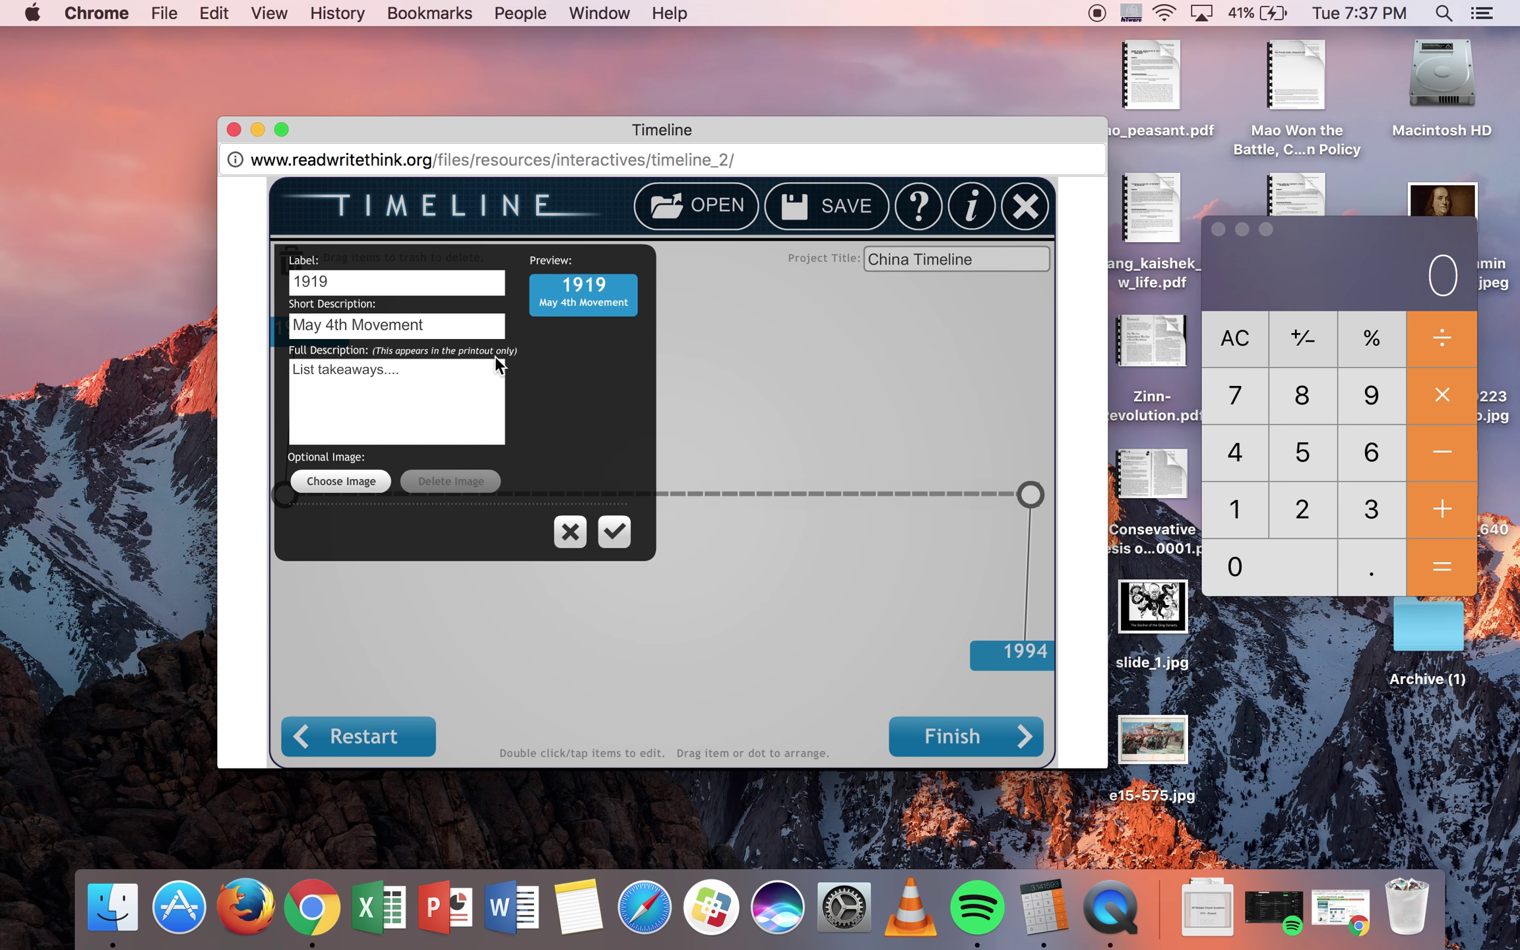
left_click(334, 481)
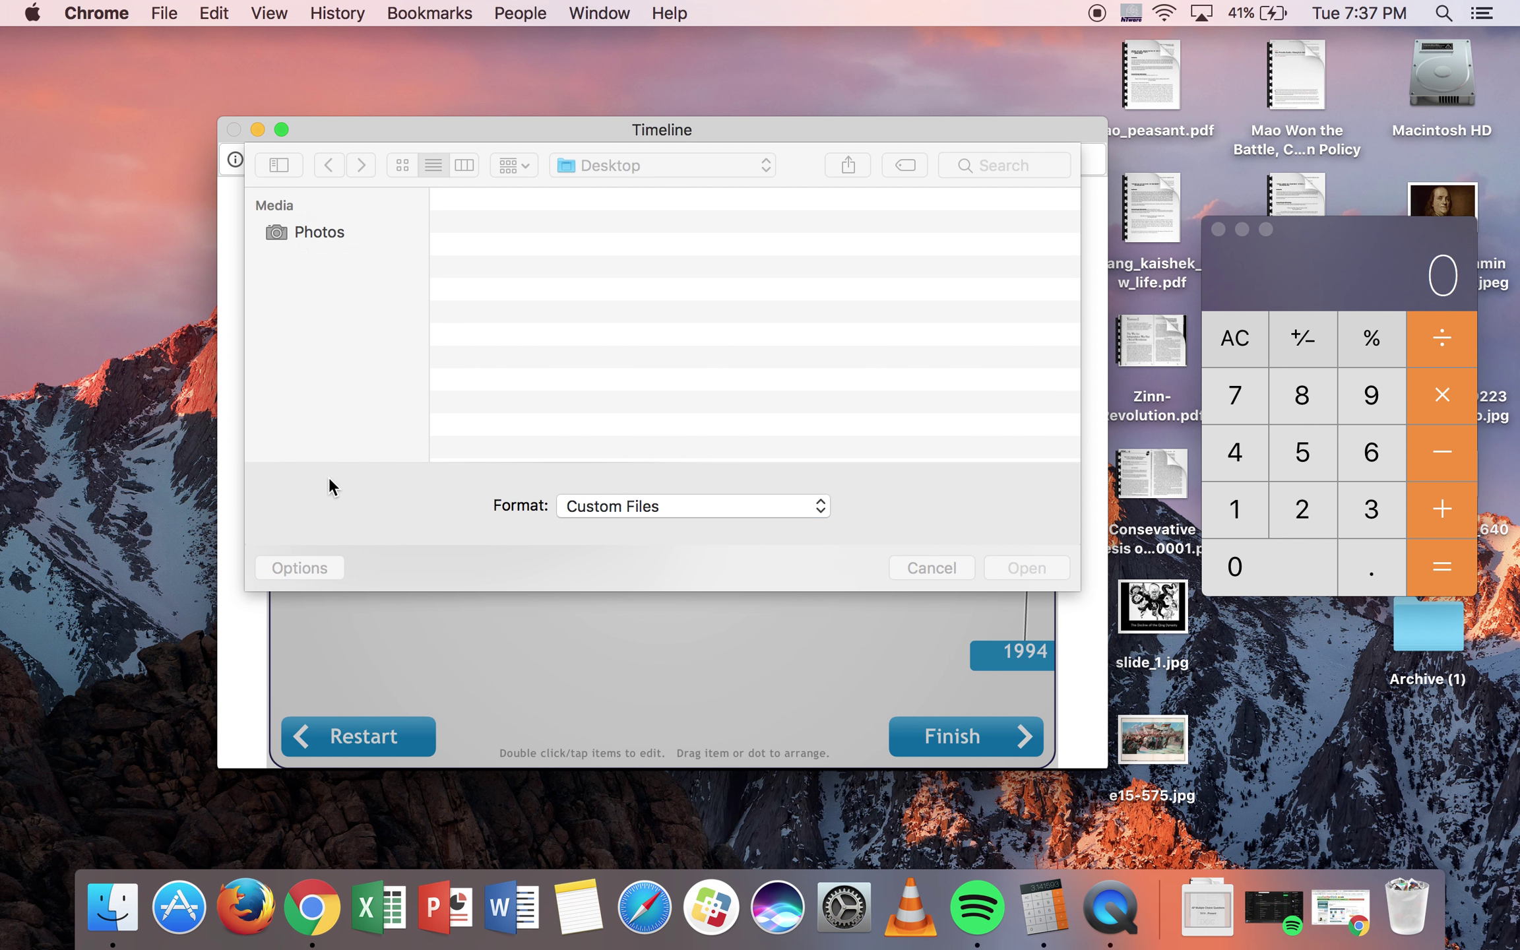
double_click(553, 228)
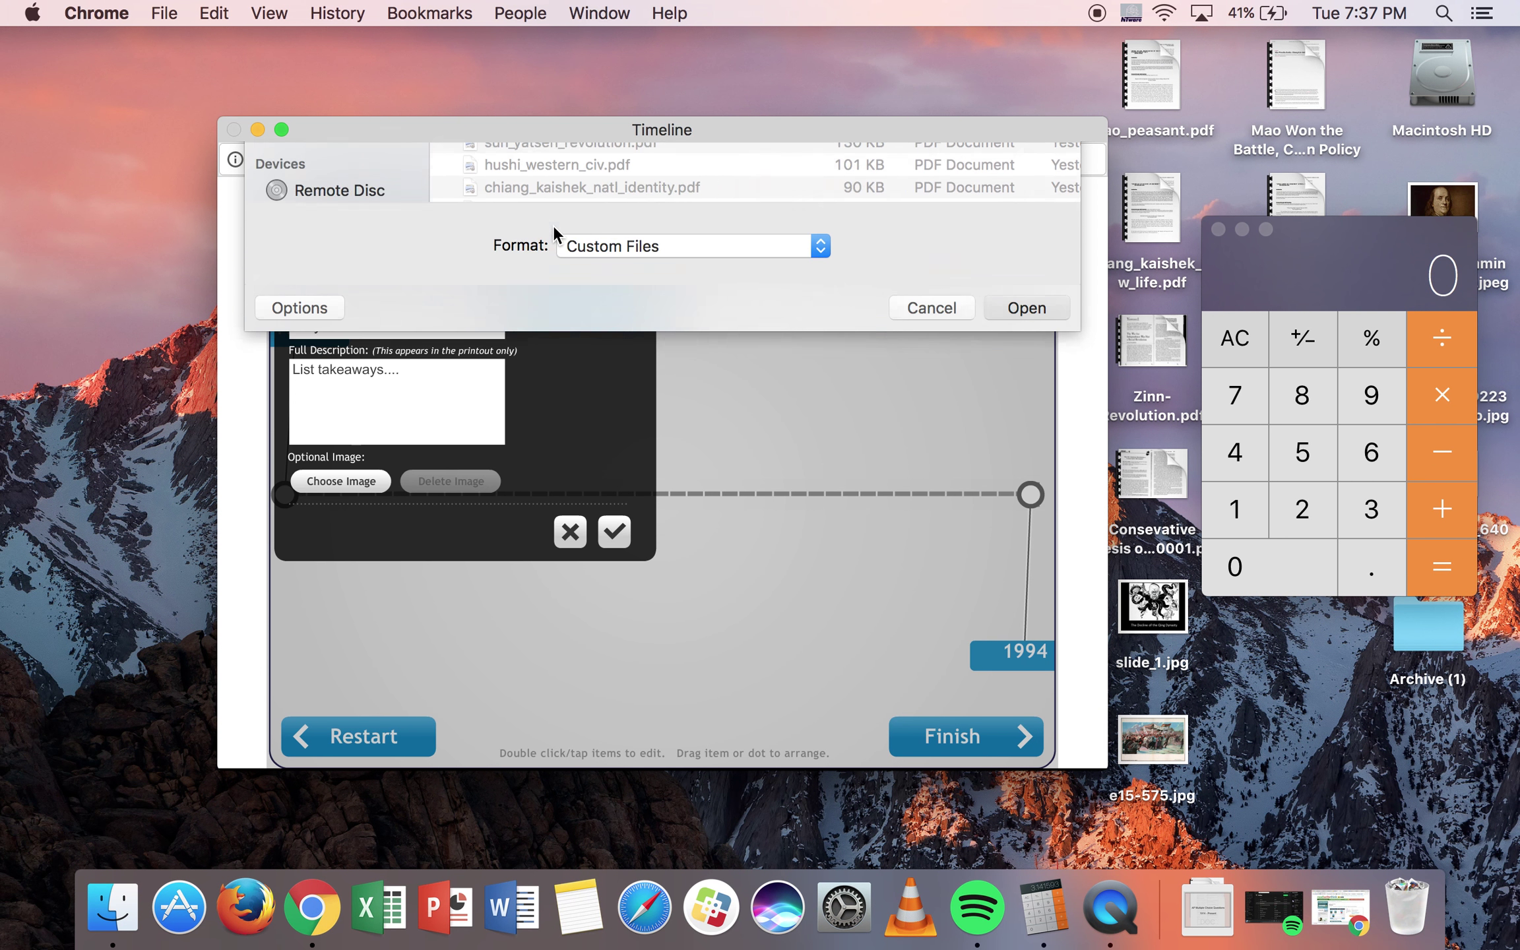
left_click(857, 630)
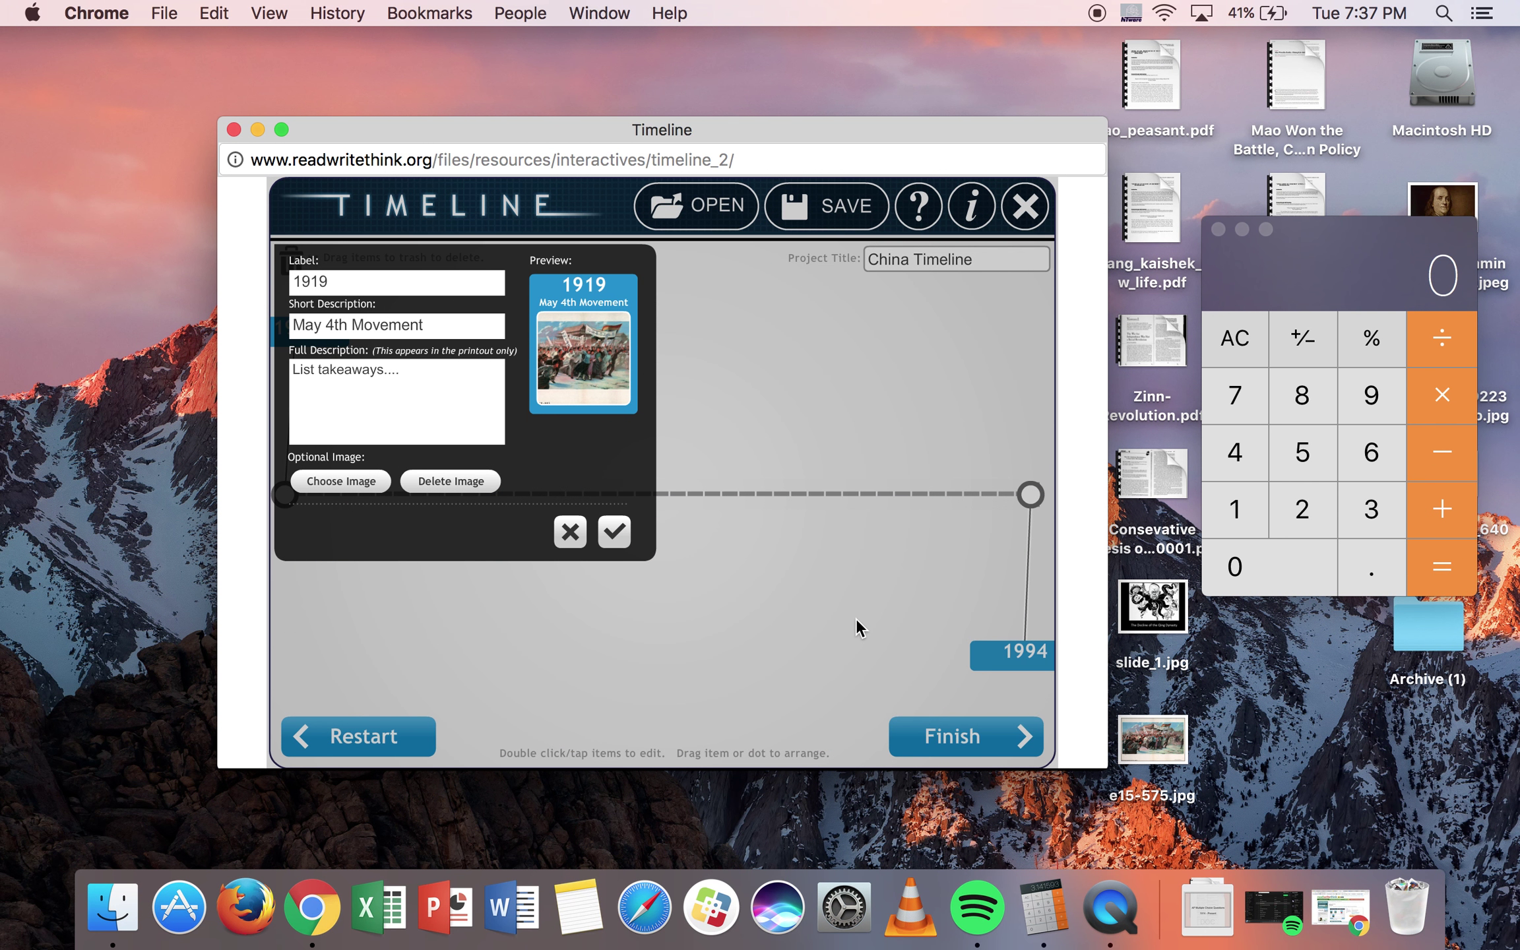
left_click(614, 531)
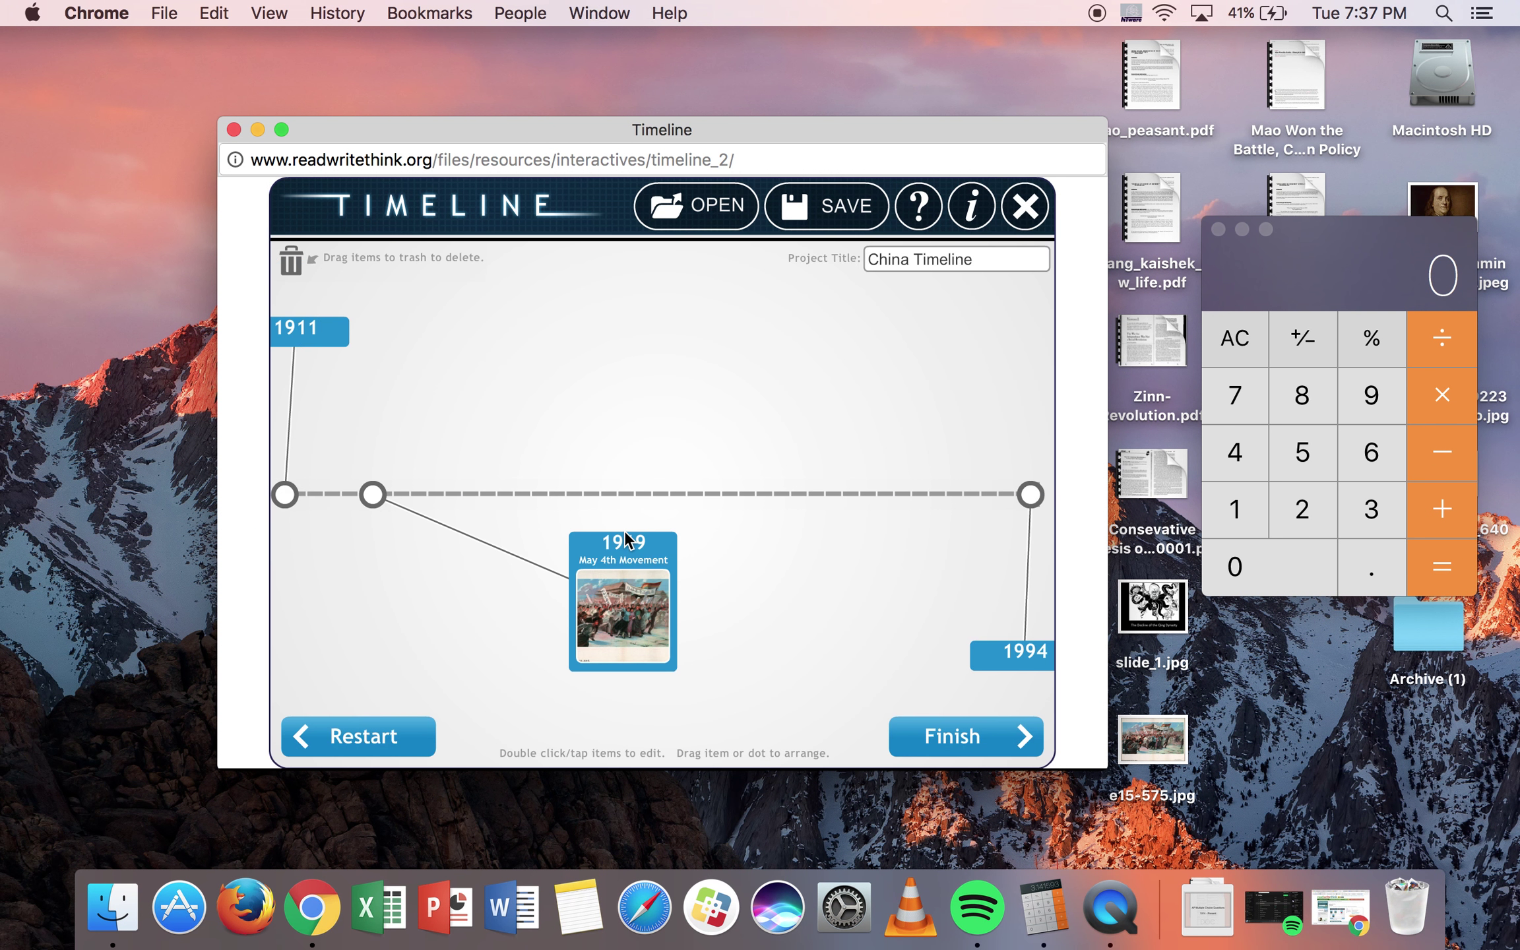
left_click_drag(409, 599, 367, 544)
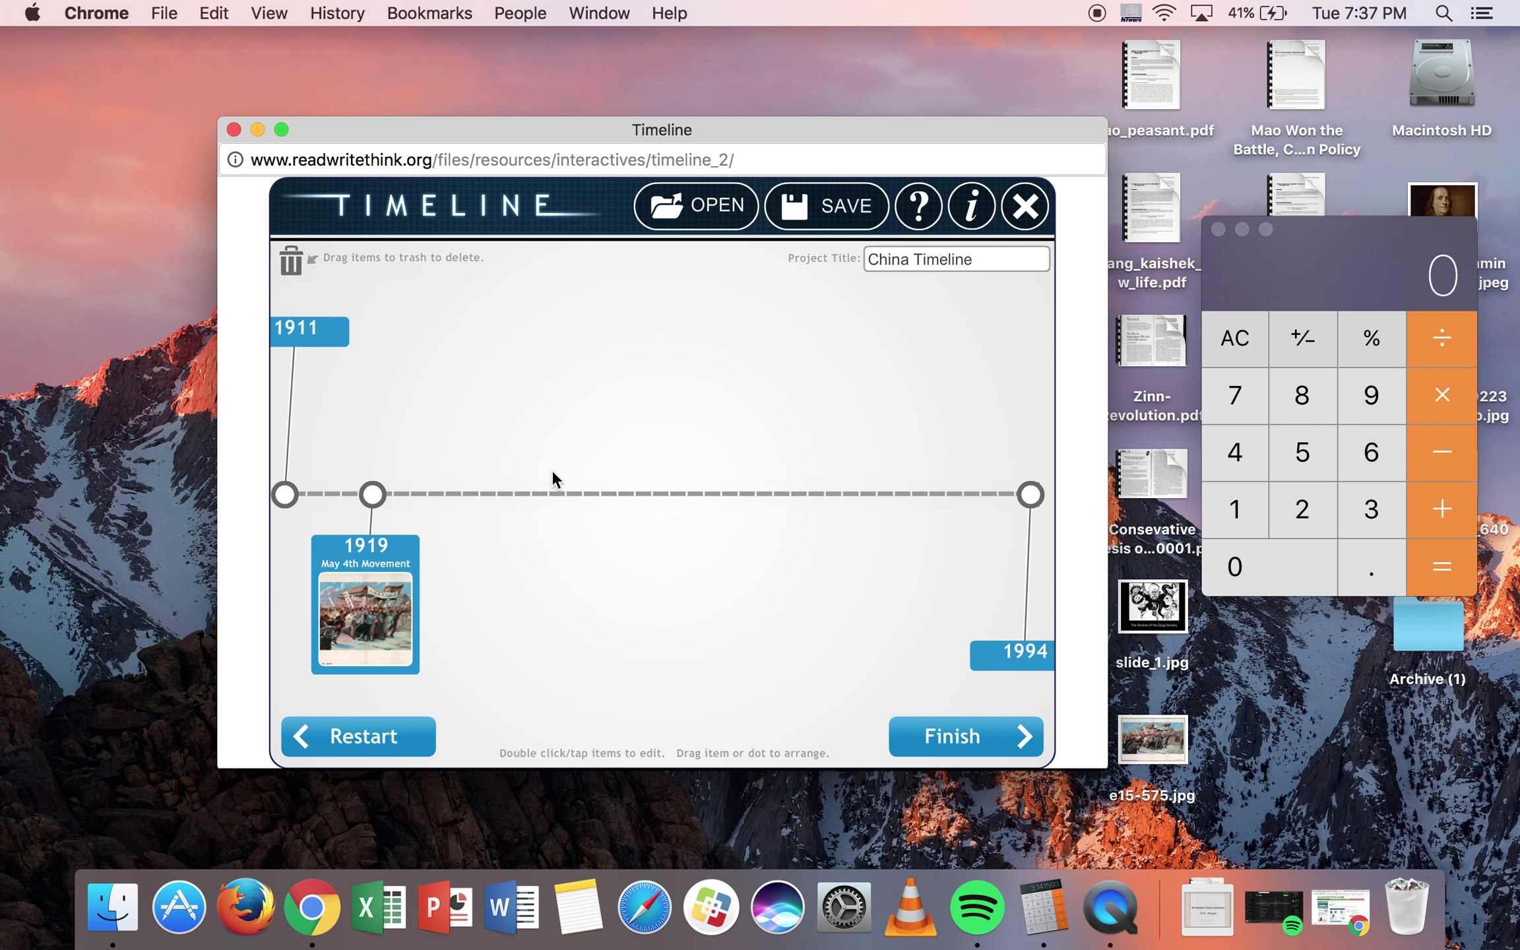
Step: Move the timeline window higher and enlarge it, then restore the main browser window
left_click(288, 132)
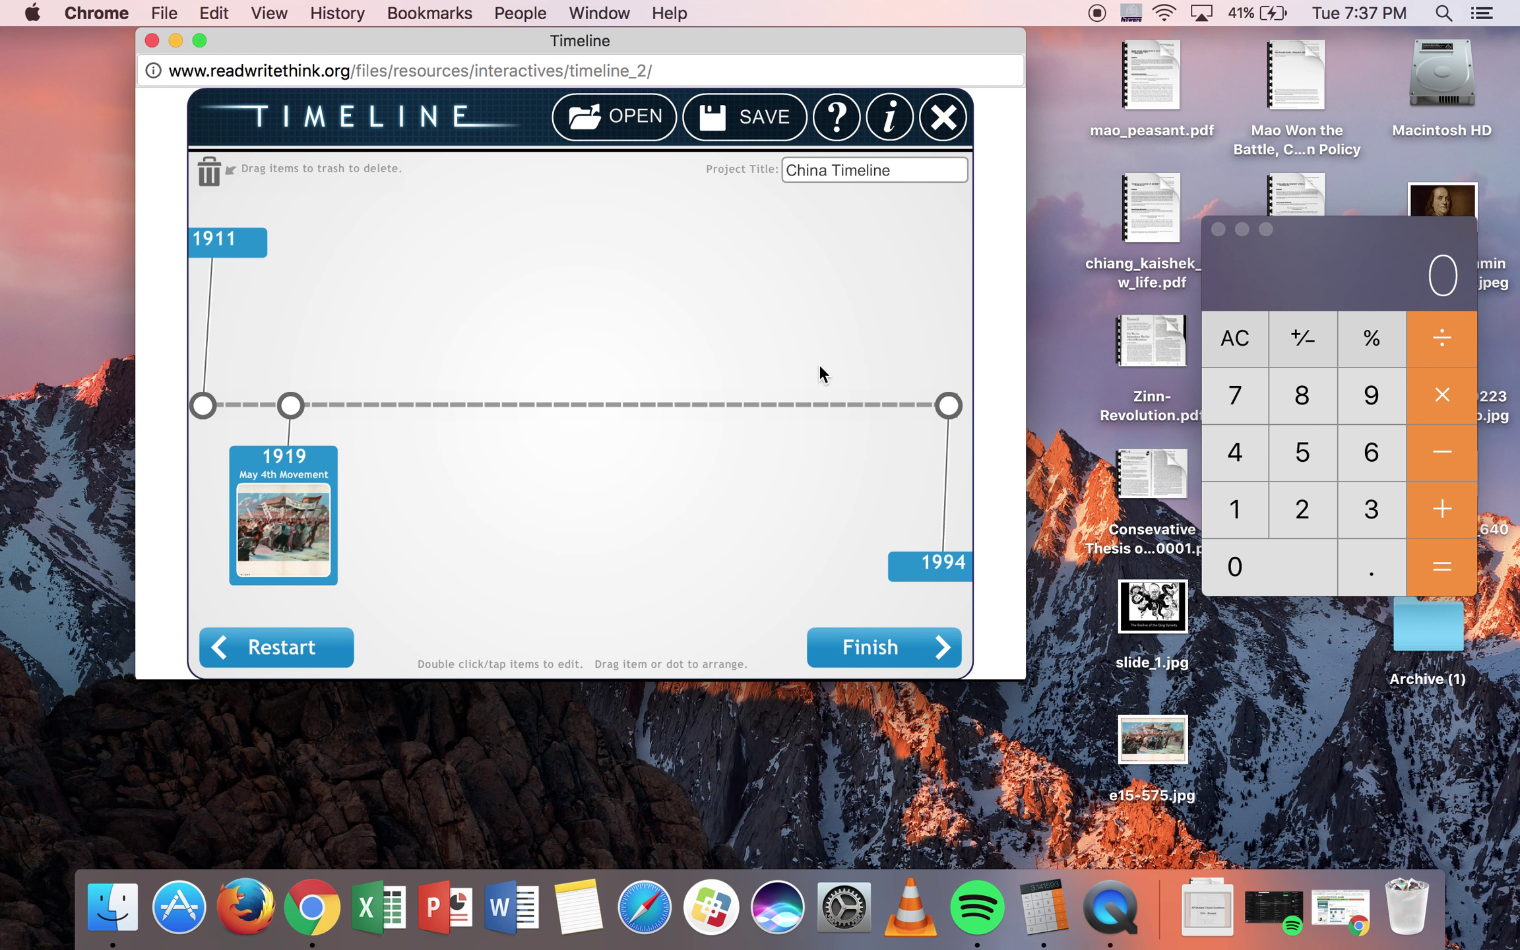
left_click_drag(1024, 678, 1333, 795)
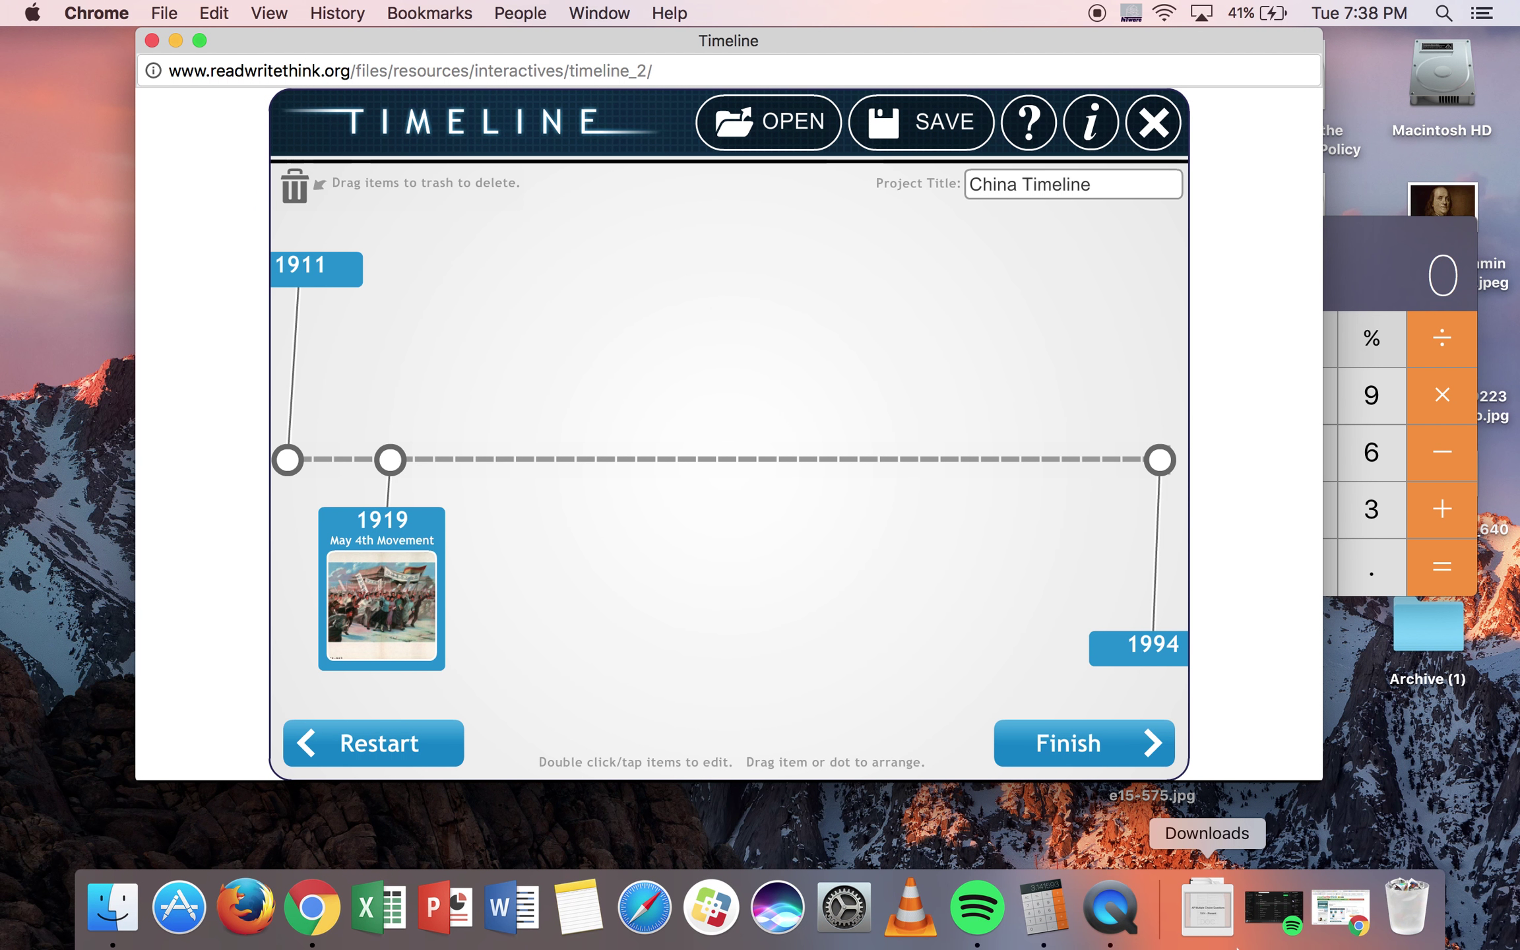
left_click(1339, 902)
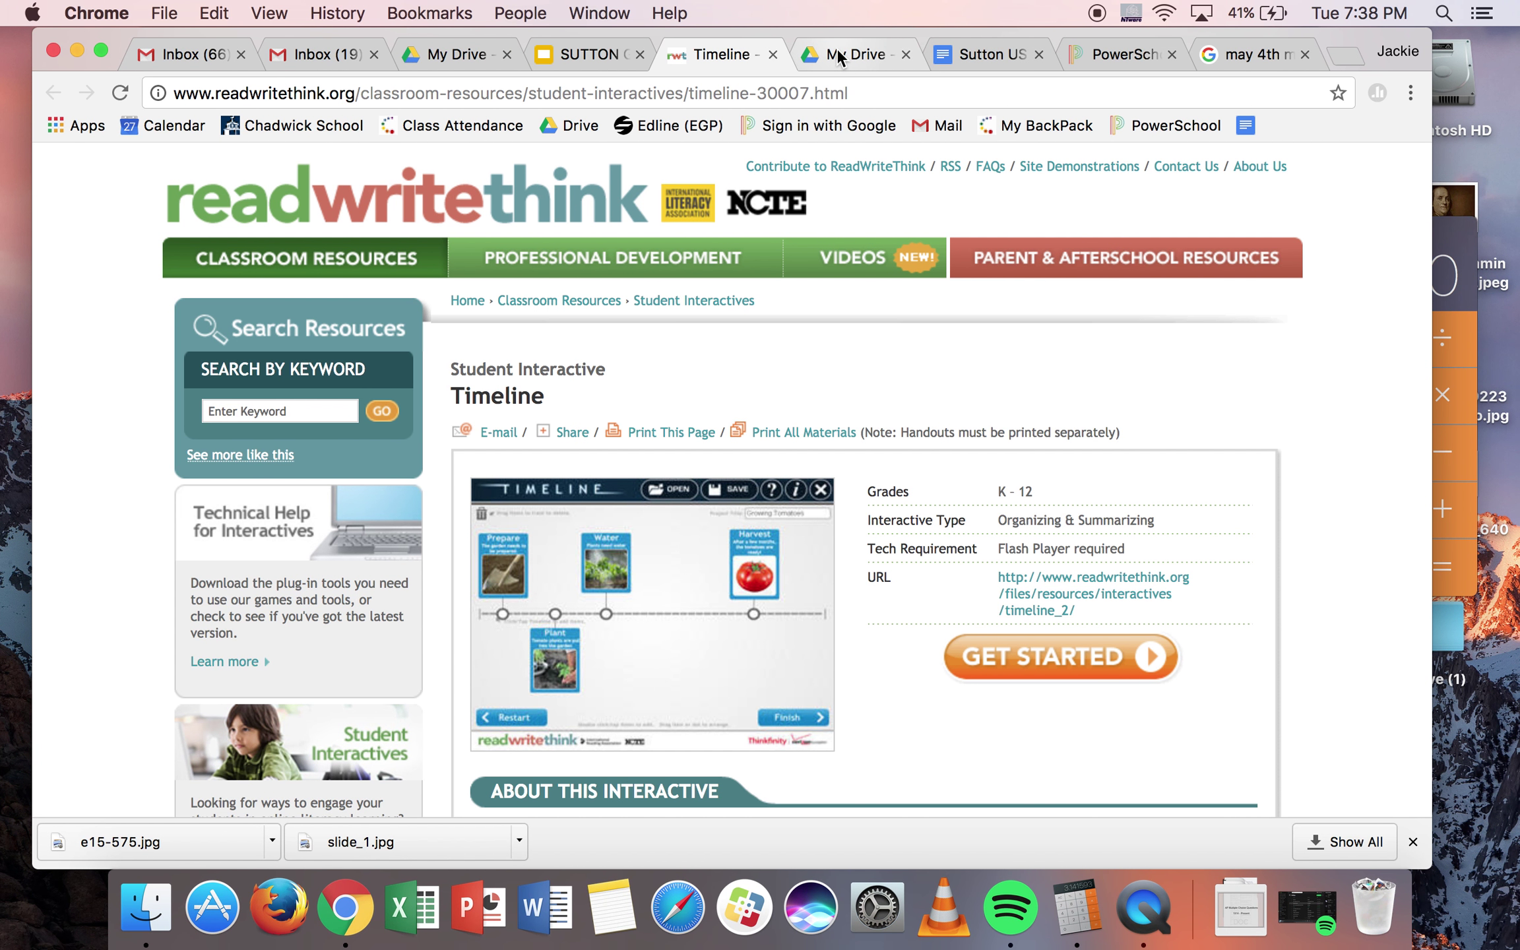
Step: Return to the lesson presentation on slide 74, 'Making a timeline…', and bring QuickTime Player forward
left_click(584, 54)
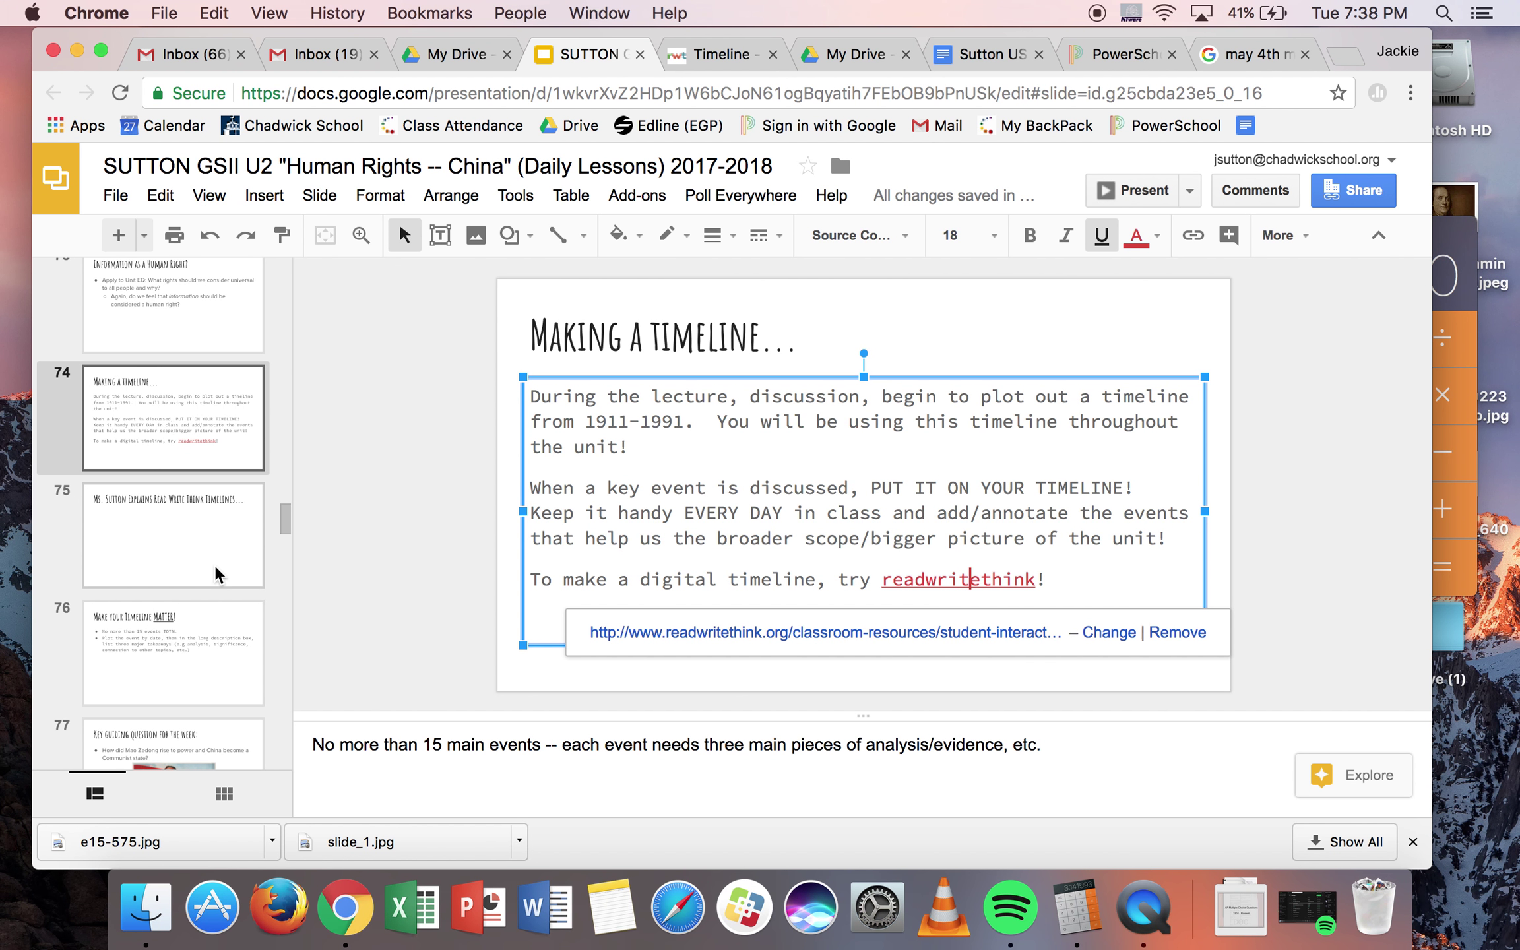
scroll(213, 422, "up", 1)
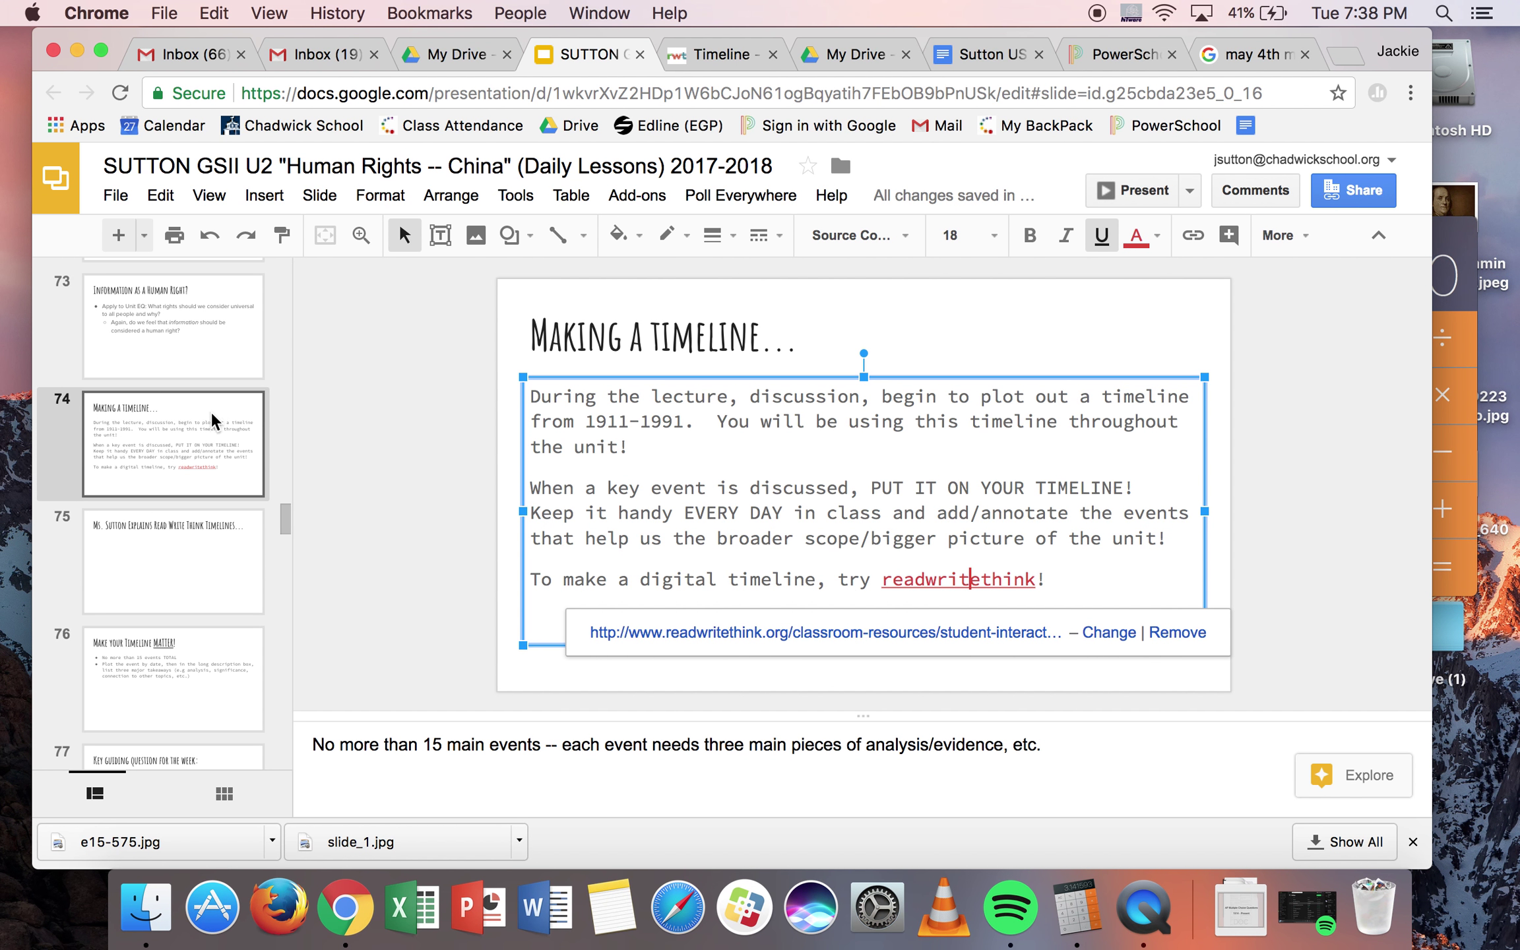
scroll(213, 419, "up", 1)
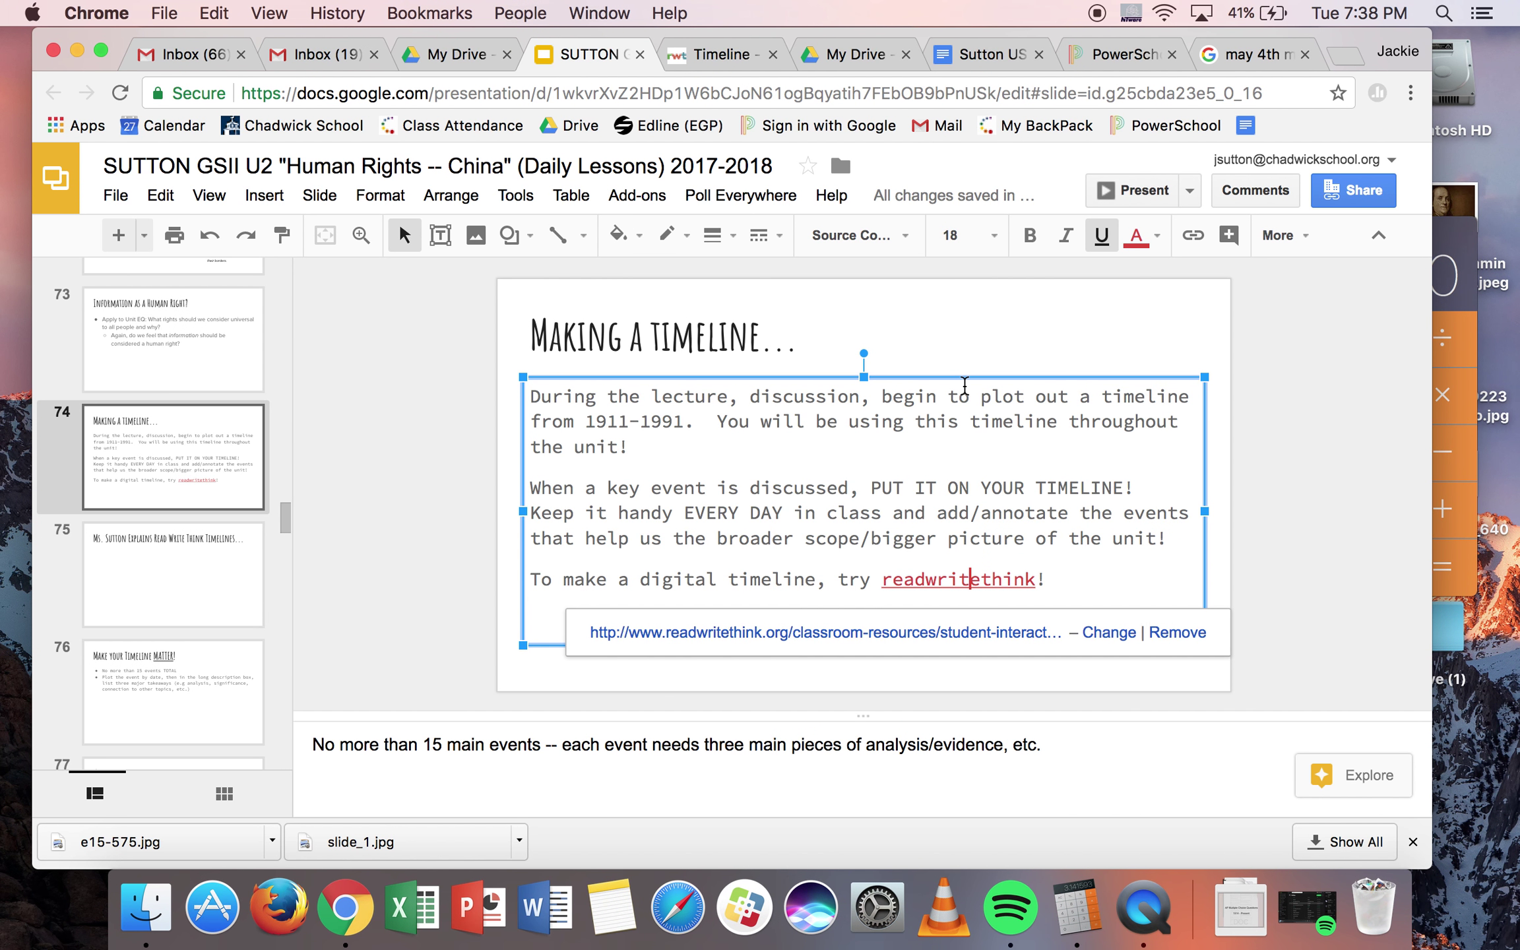
left_click(1145, 909)
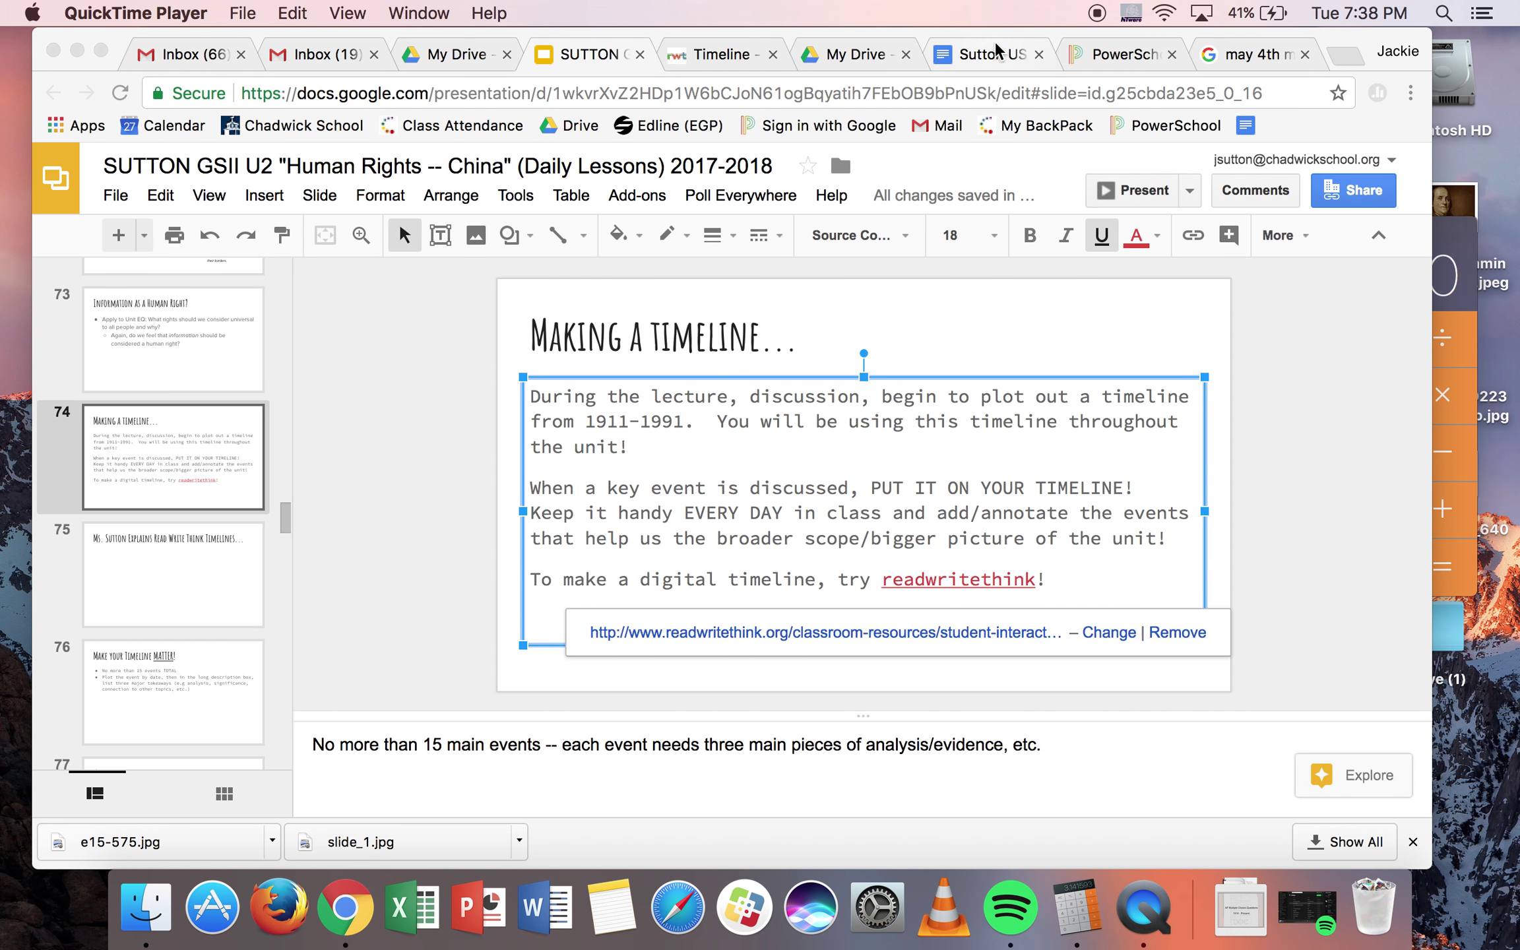